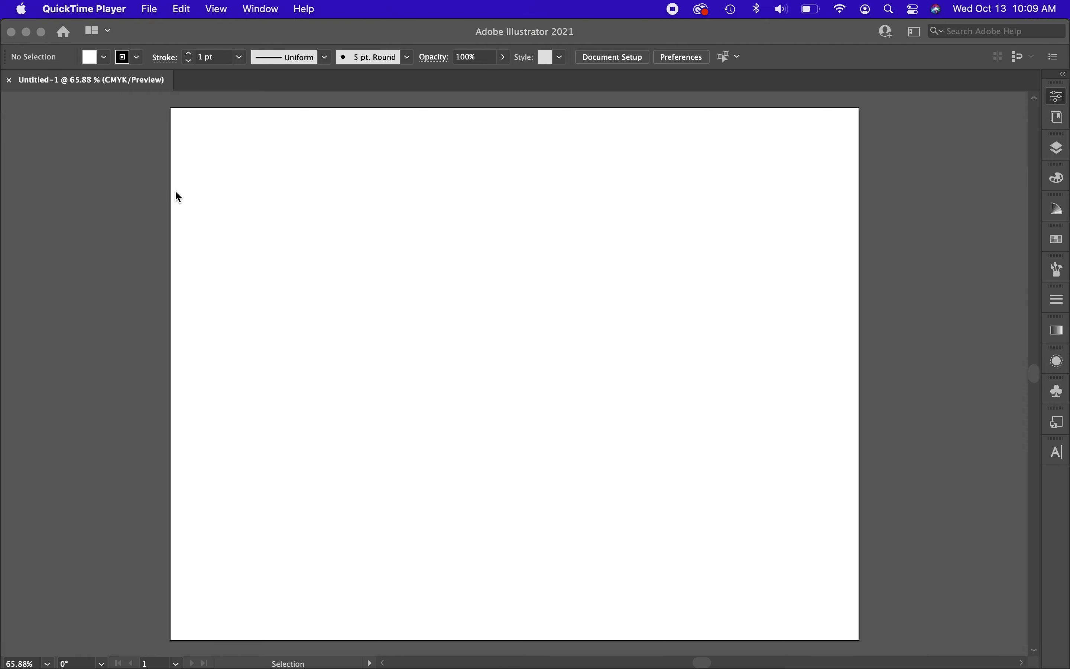
# - Bring Illustrator forward, dock the Tools panel beside the artboard, and open the Rectangle Tool flyout
pyautogui.click(177, 195)
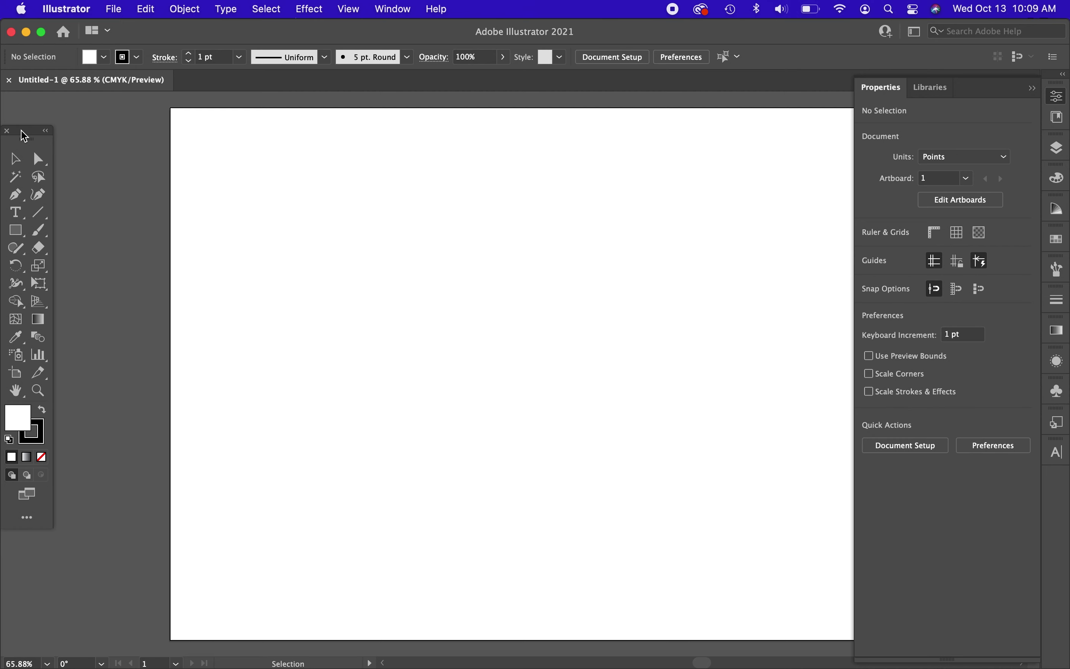
pyautogui.moveTo(26, 136); pyautogui.dragTo(125, 109)
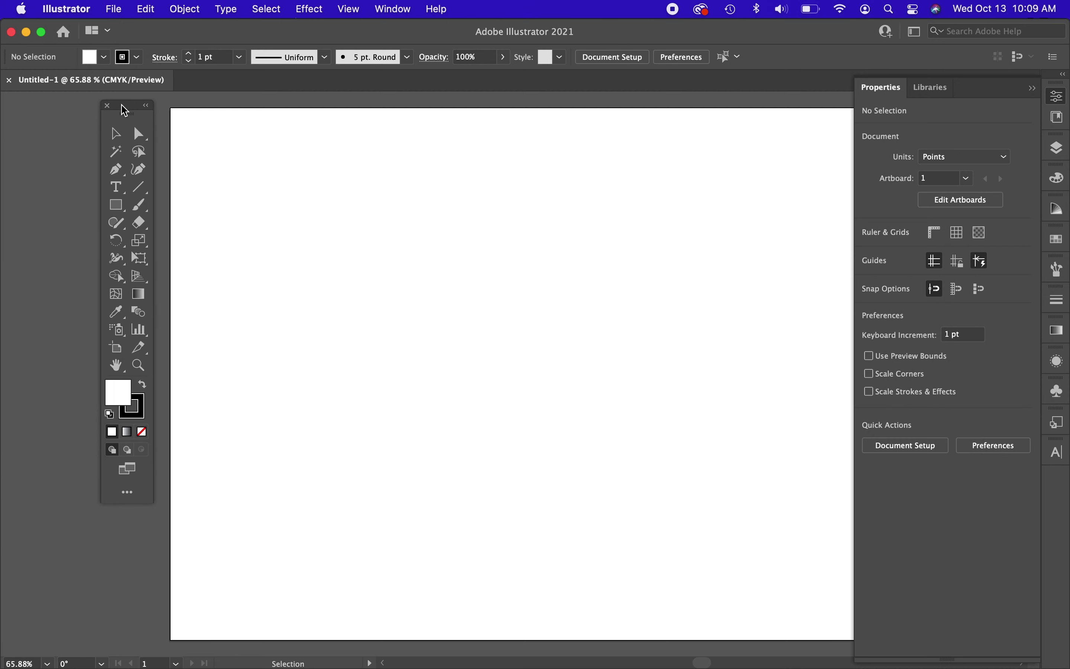
pyautogui.click(122, 208)
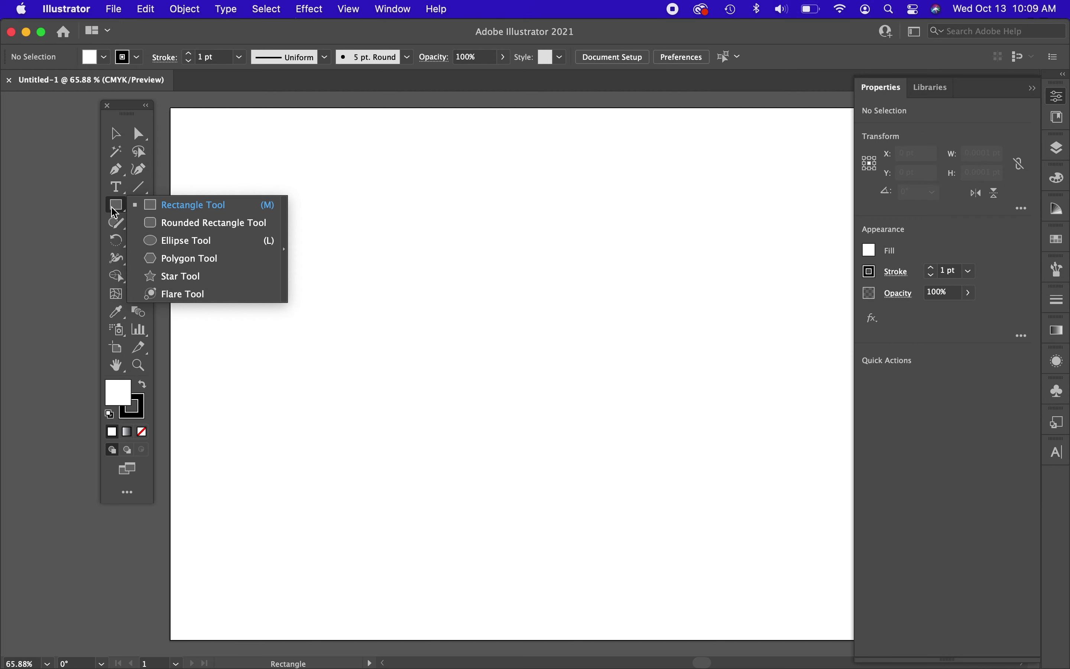
# - Tear off the shape-tools flyout as a floating panel and draw a tall rectangle, about 170 × 285 pt
pyautogui.moveTo(114, 212); pyautogui.dragTo(547, 123)
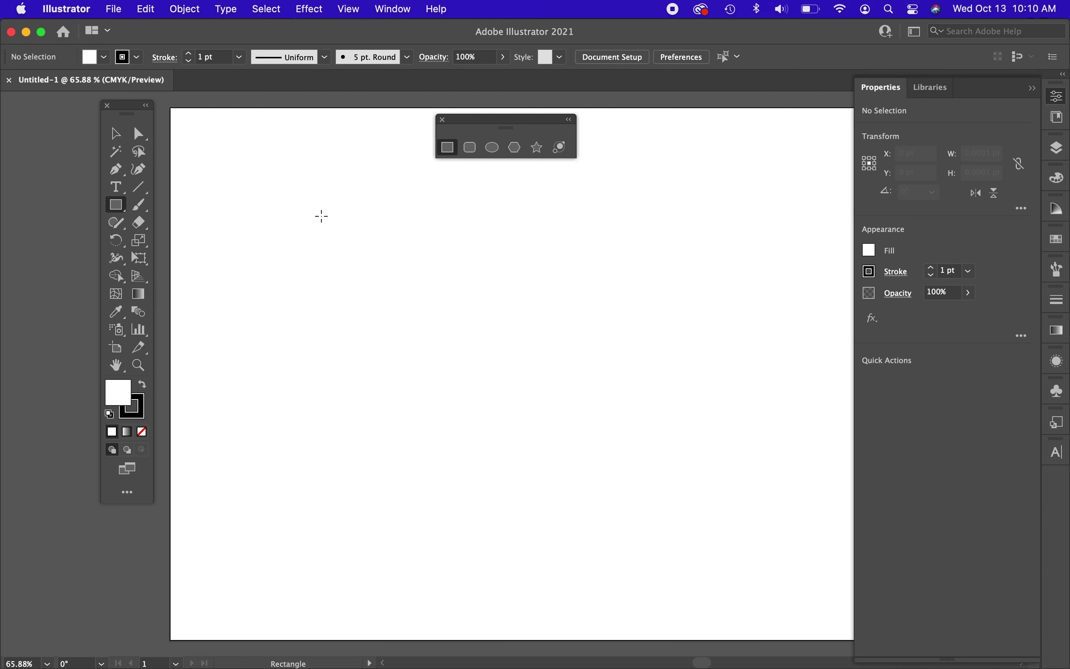
pyautogui.moveTo(320, 216)
pyautogui.mouseDown()
pyautogui.moveTo(413, 409)
pyautogui.moveTo(469, 463)
pyautogui.mouseUp()
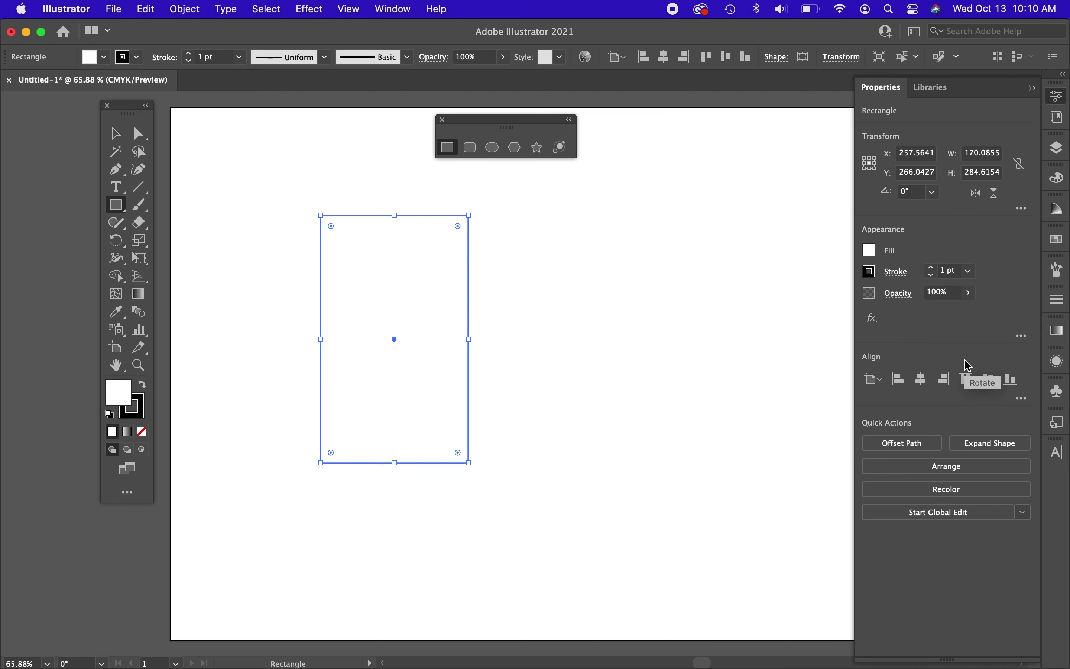
# - Set the rectangle's stroke to 5 pt and its fill to CMYK Cyan, and try the corner widget
pyautogui.click(931, 267)
pyautogui.click(931, 267)
pyautogui.click(931, 268)
pyautogui.click(931, 268)
pyautogui.click(870, 250)
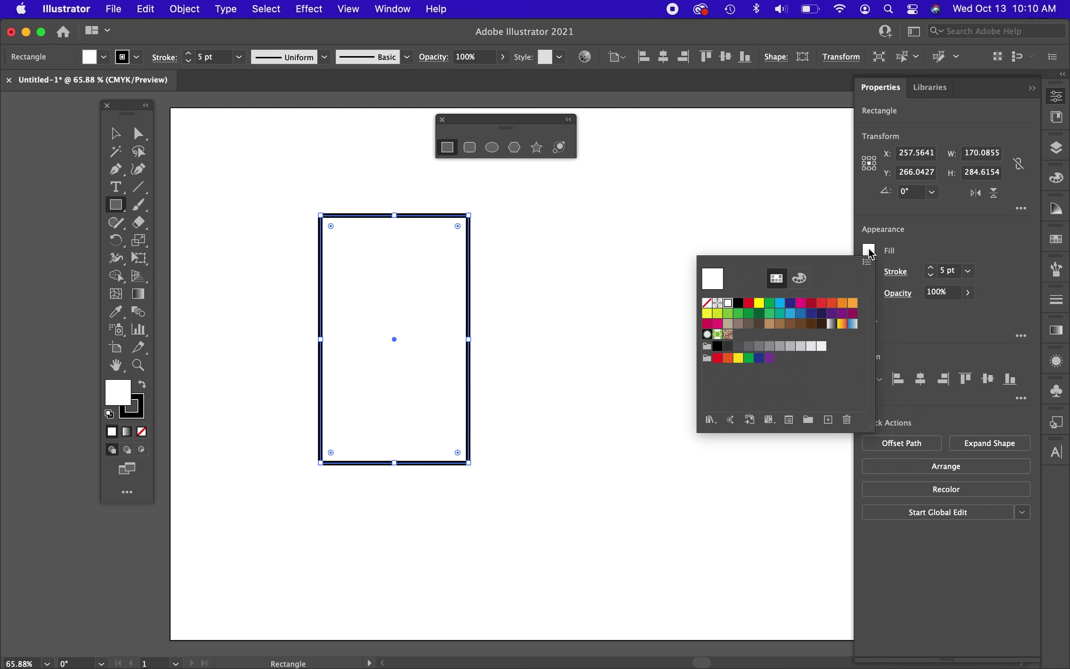
pyautogui.click(780, 303)
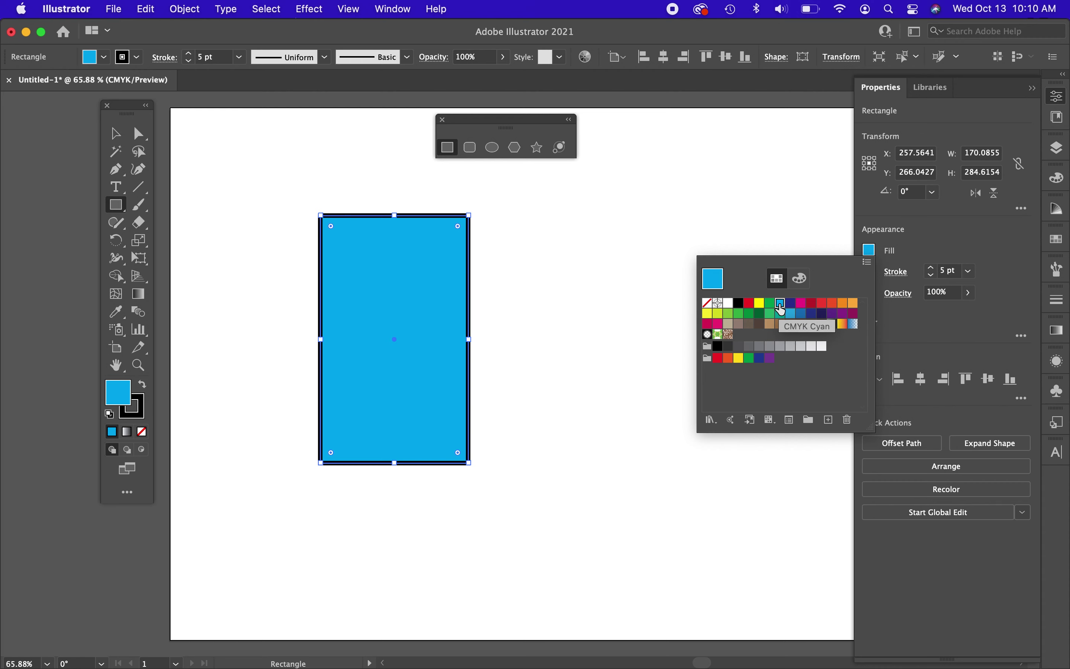
pyautogui.click(540, 150)
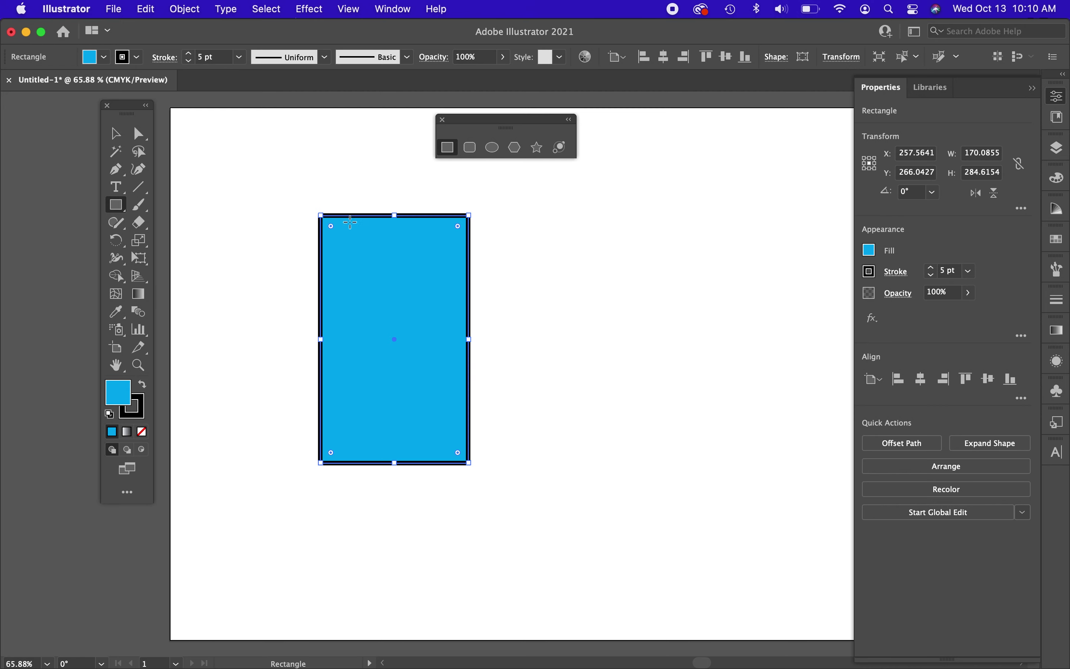
pyautogui.moveTo(331, 225); pyautogui.dragTo(290, 229)
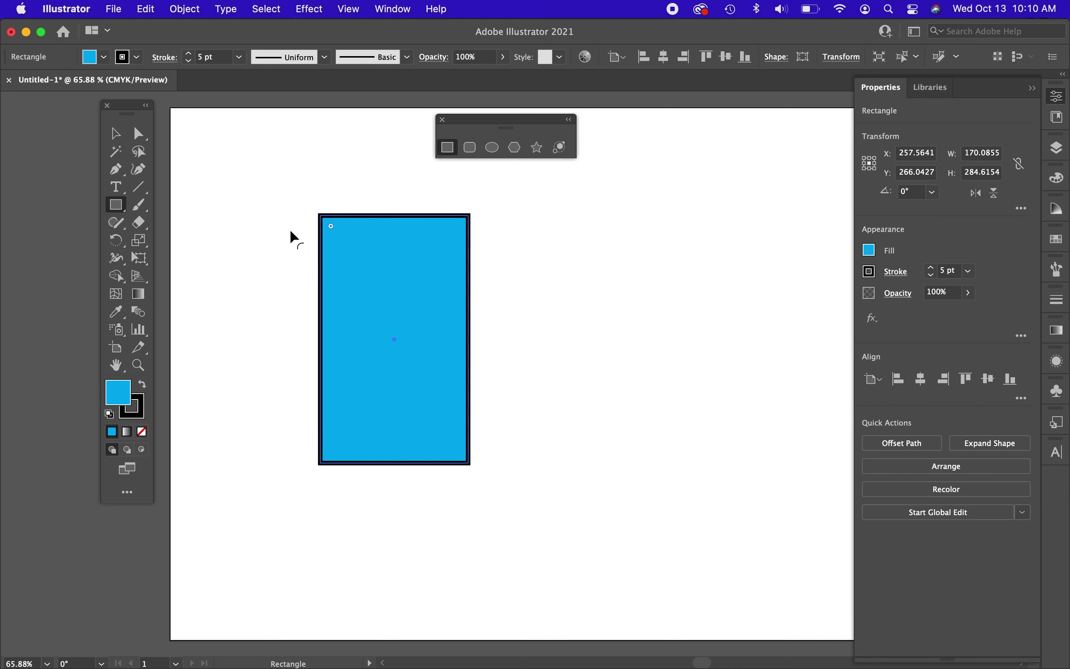
pyautogui.click(539, 152)
# - Draw a star right of the rectangle, adjusting its point count with the arrow keys
pyautogui.moveTo(580, 298); pyautogui.dragTo(635, 383)
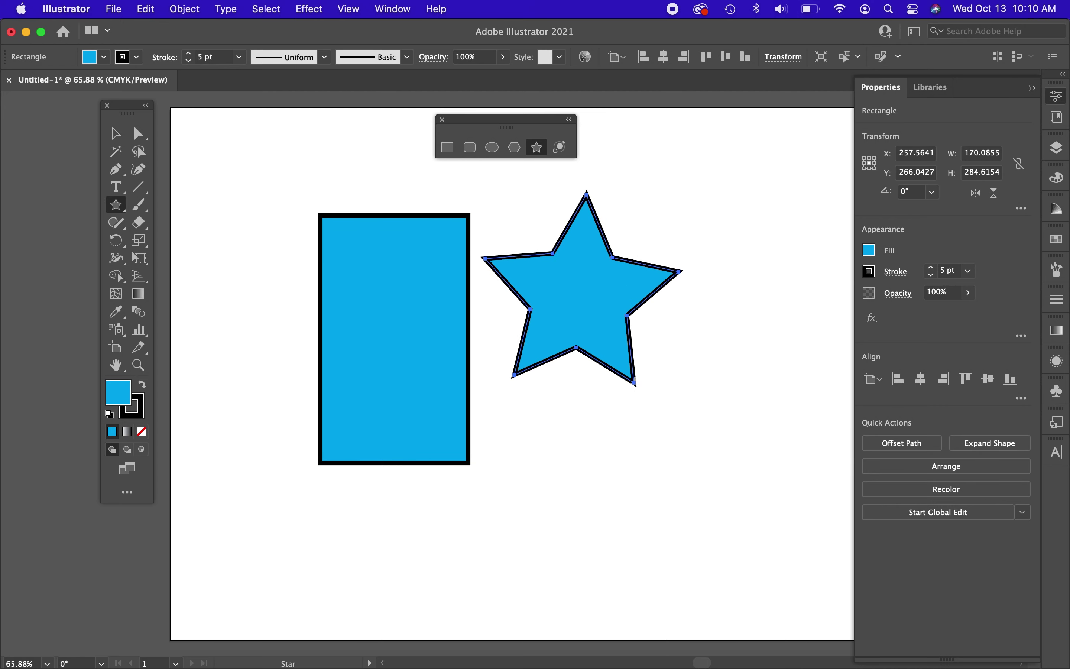
pyautogui.press('Down')
pyautogui.press('Down')
pyautogui.press('Up')
pyautogui.press('Up')
pyautogui.press('Up')
pyautogui.press('Up')
pyautogui.press('Up')
pyautogui.press('Up')
pyautogui.press('Up')
pyautogui.press('Up')
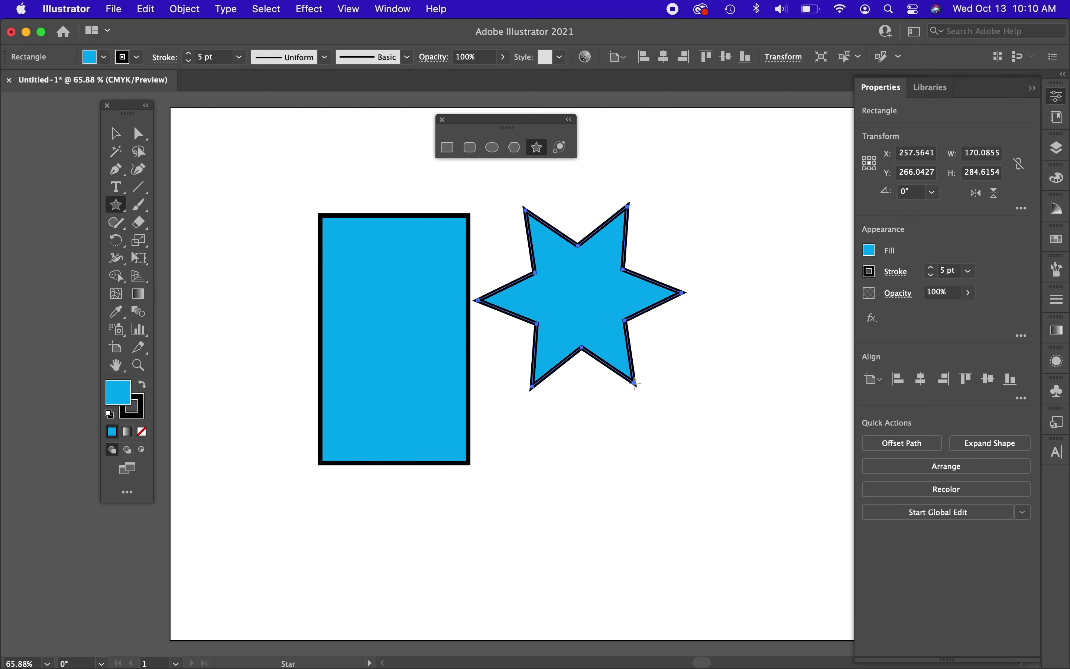
pyautogui.press('Down')
pyautogui.press('Down')
pyautogui.press('Down')
pyautogui.press('Down')
pyautogui.press('Down')
pyautogui.press('Down')
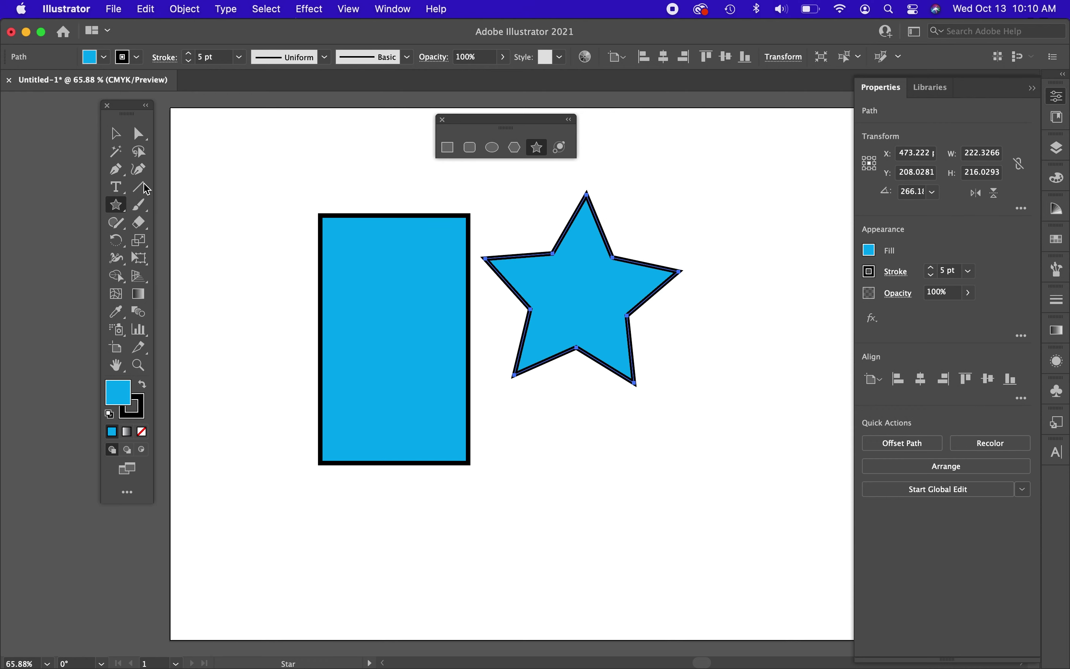
# - Move the rectangle lower and place the star over its top so they overlap
pyautogui.click(116, 133)
pyautogui.moveTo(423, 284); pyautogui.dragTo(424, 417)
pyautogui.moveTo(593, 315); pyautogui.dragTo(411, 366)
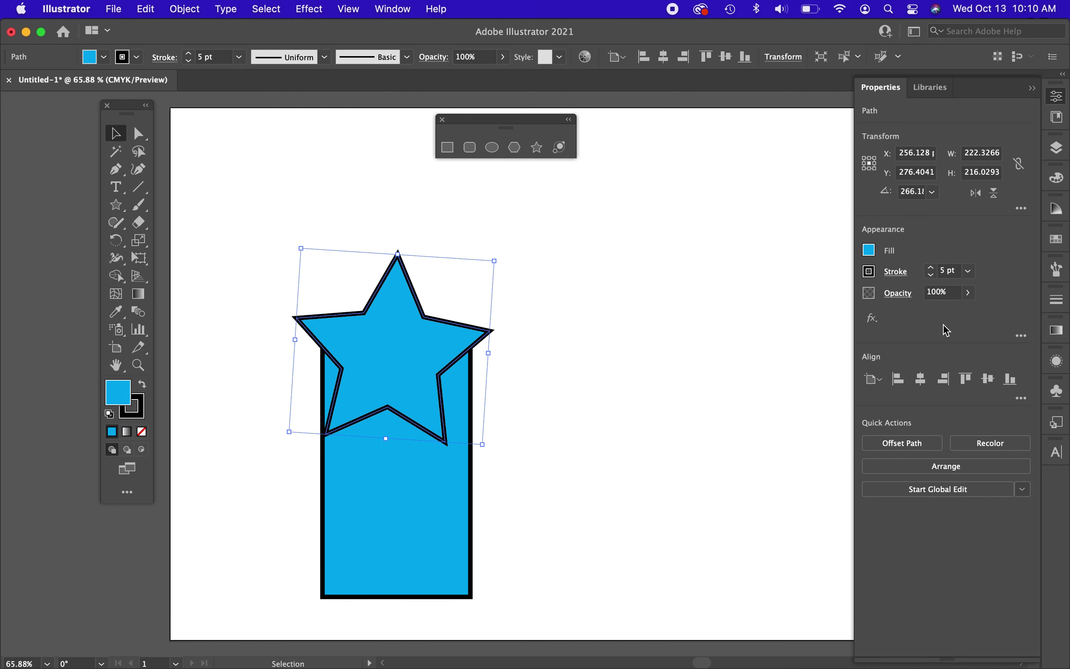
pyautogui.click(409, 14)
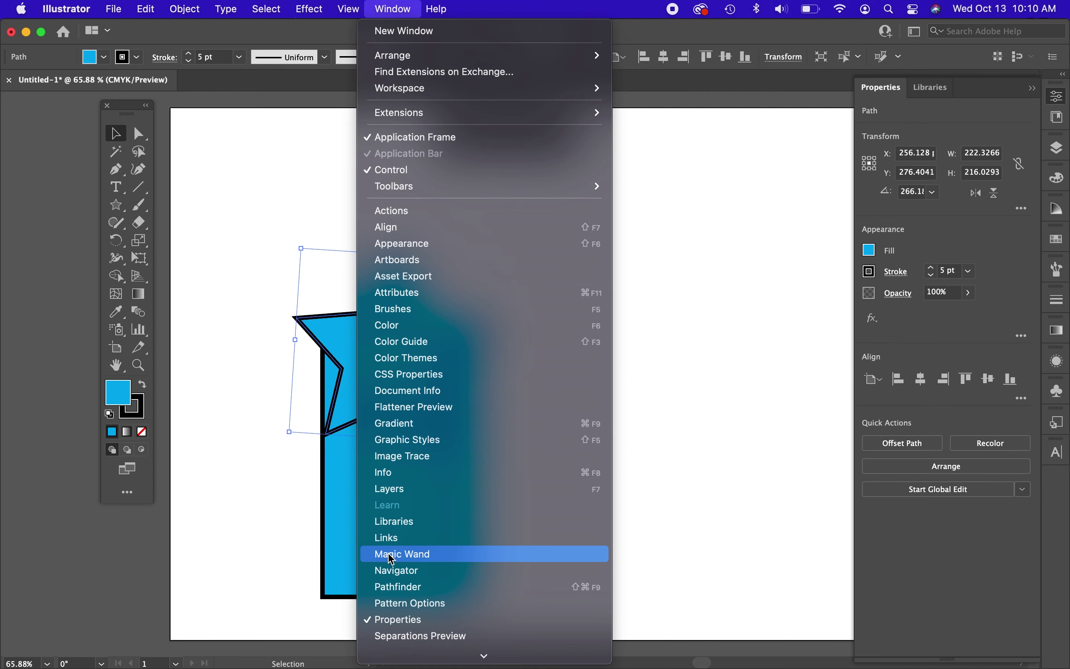
# - Open the Pathfinder panel, select both the star and rectangle, and apply Unite
pyautogui.click(399, 586)
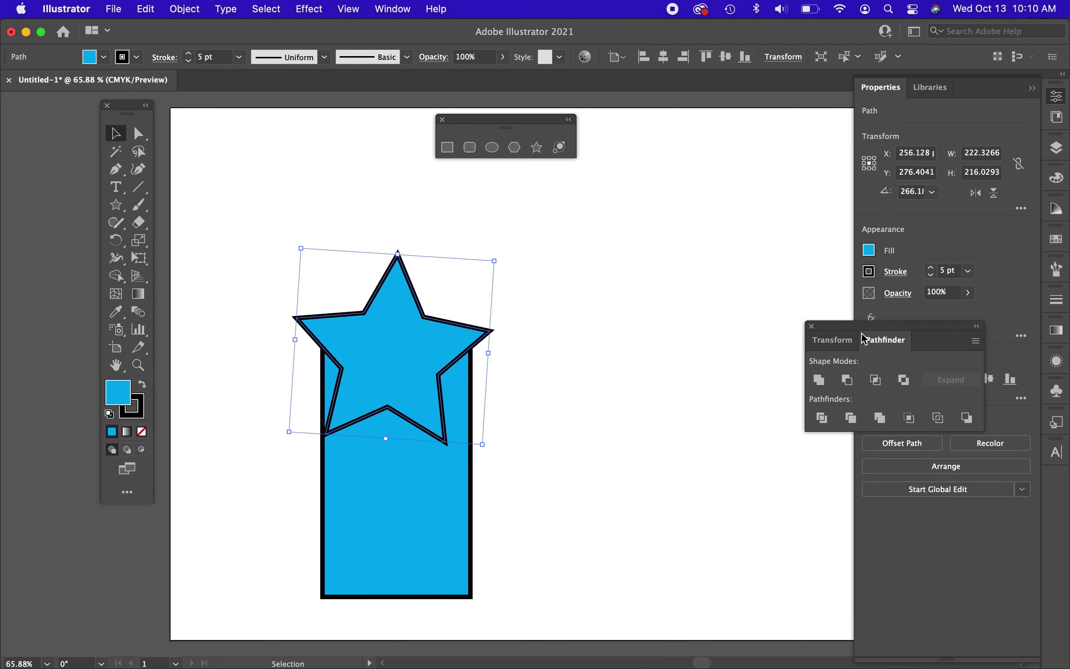
pyautogui.moveTo(869, 332); pyautogui.dragTo(579, 195)
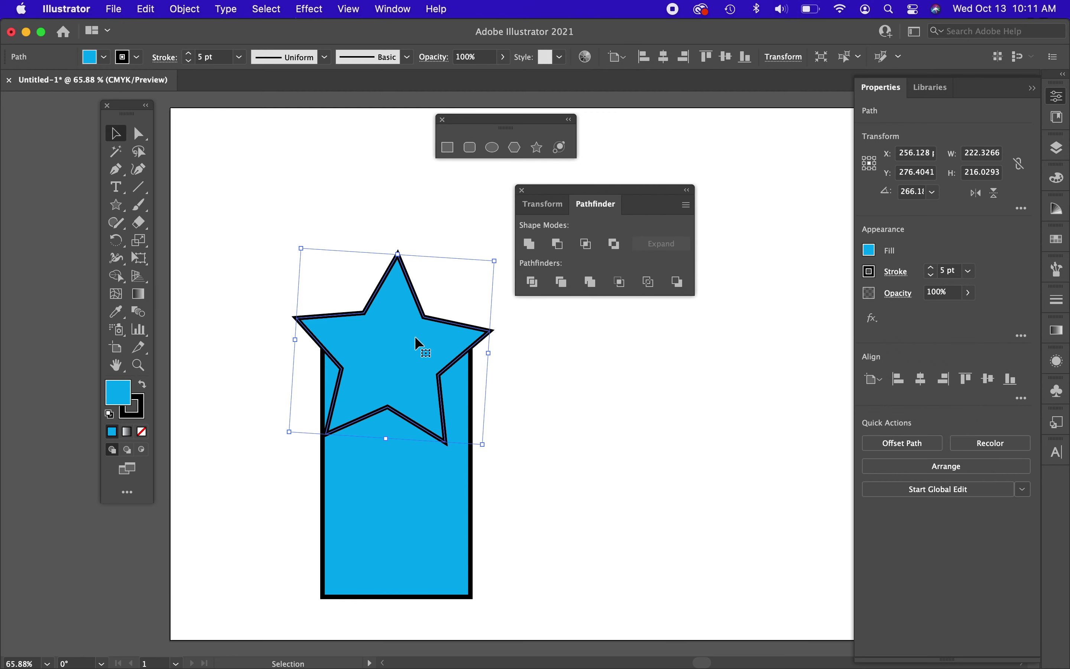
pyautogui.keyDown('shift'); pyautogui.click(407, 532); pyautogui.keyUp('shift')
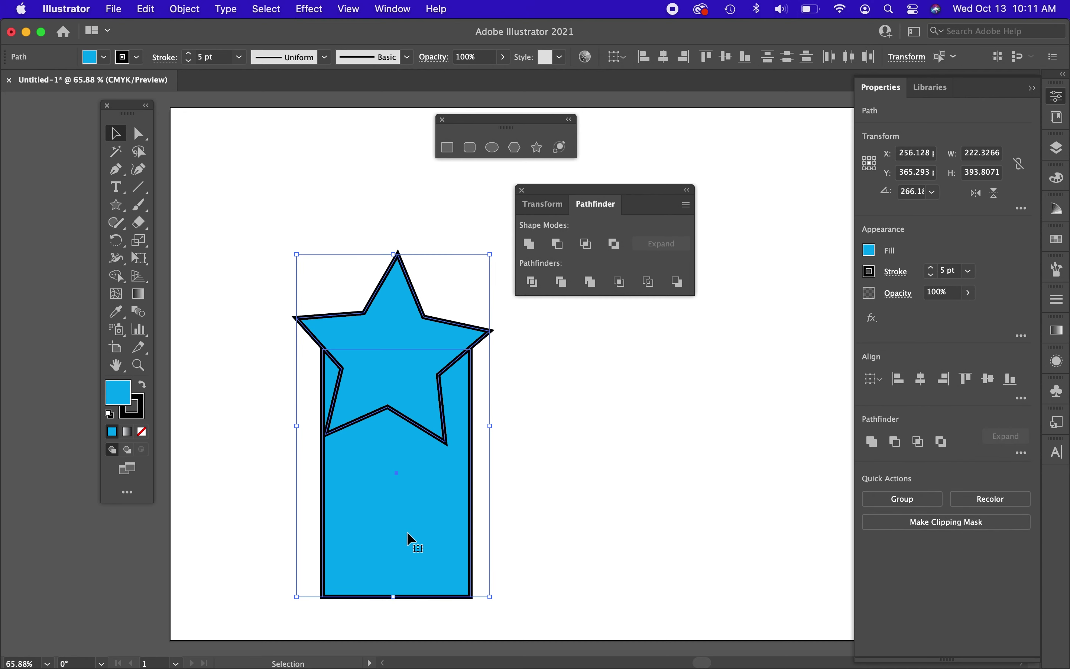
pyautogui.click(530, 244)
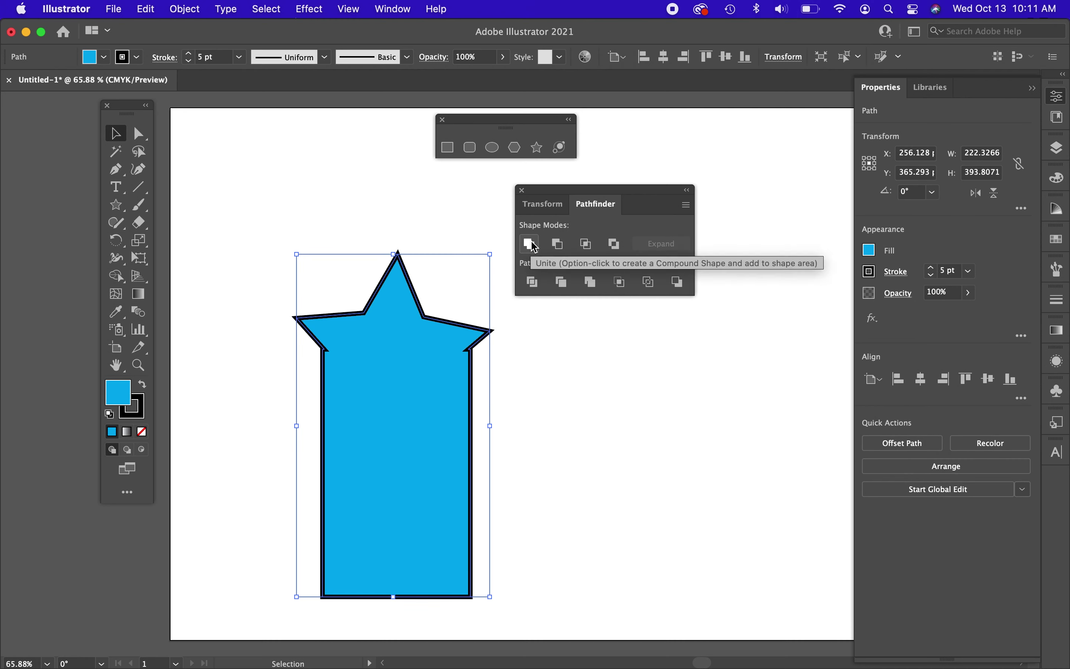
pyautogui.click(446, 147)
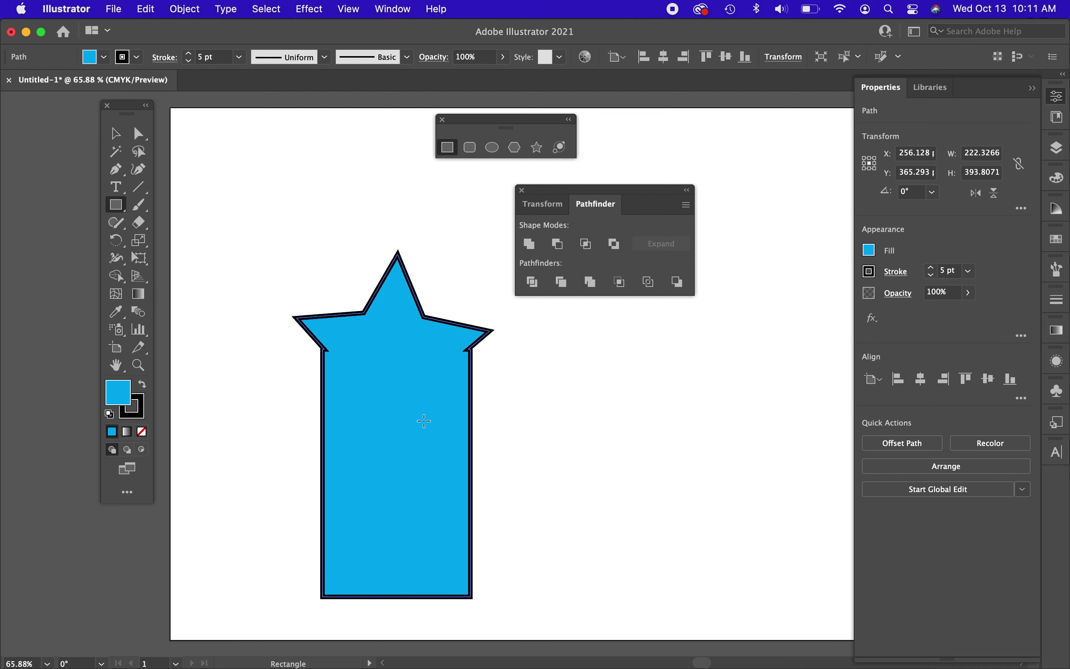
pyautogui.moveTo(381, 415); pyautogui.dragTo(700, 556)
pyautogui.click(117, 139)
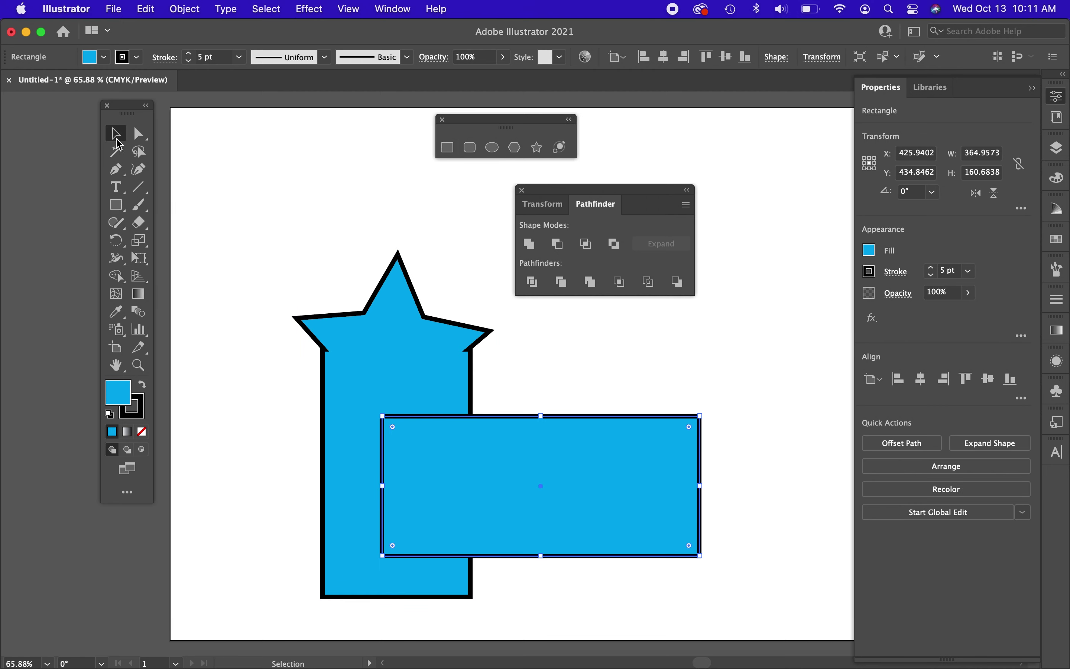
pyautogui.click(428, 317)
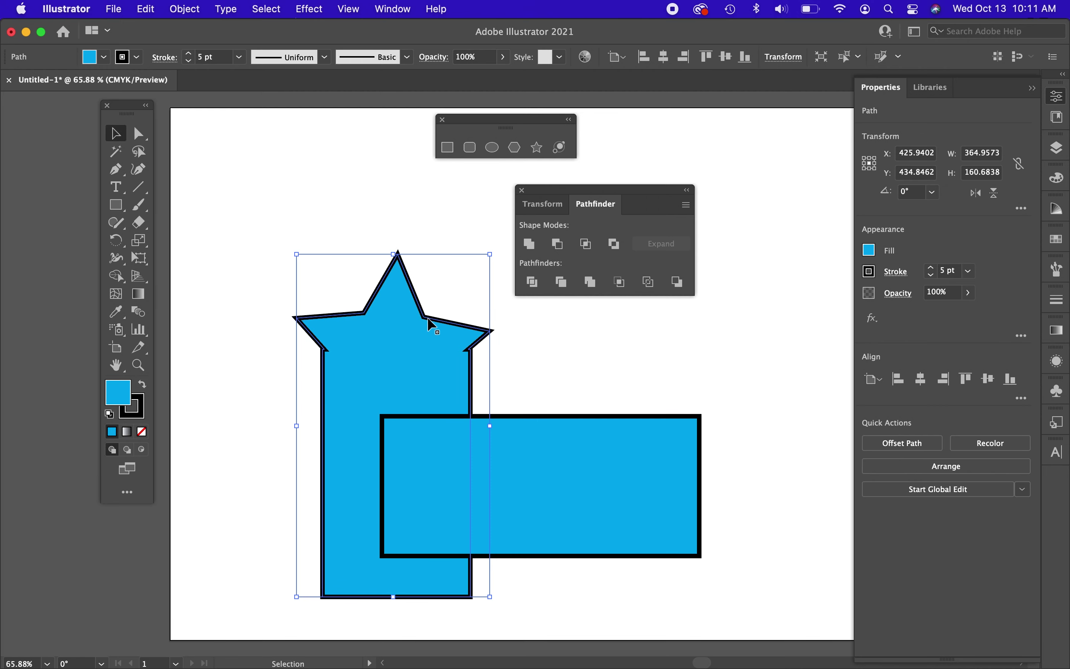
pyautogui.keyDown('shift'); pyautogui.click(630, 458); pyautogui.keyUp('shift')
pyautogui.click(558, 244)
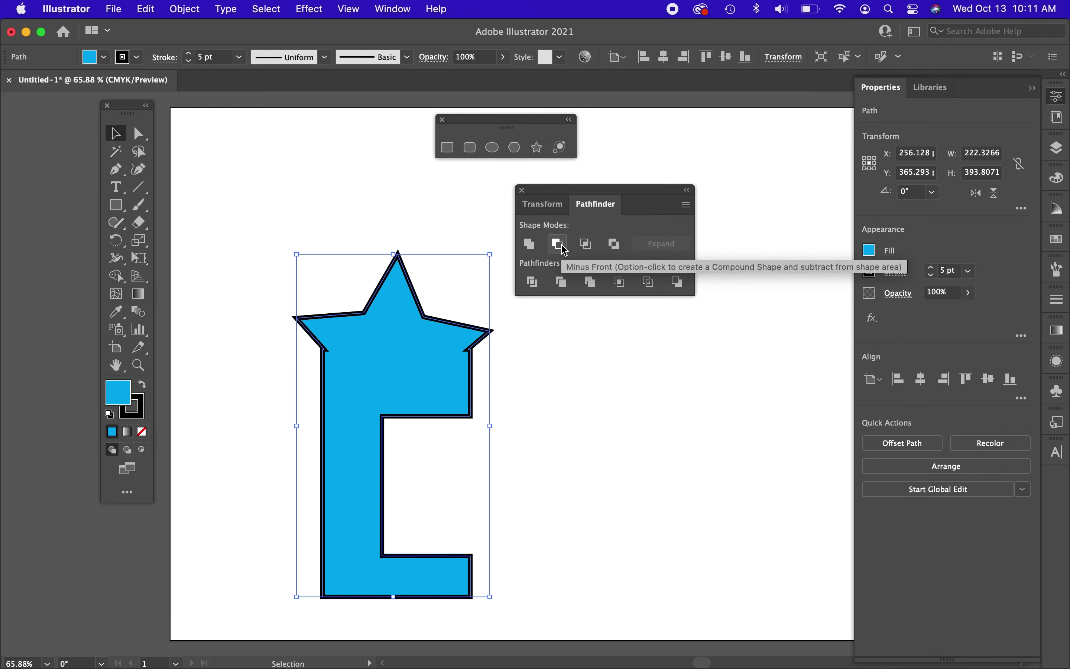
pyautogui.press('super+z')
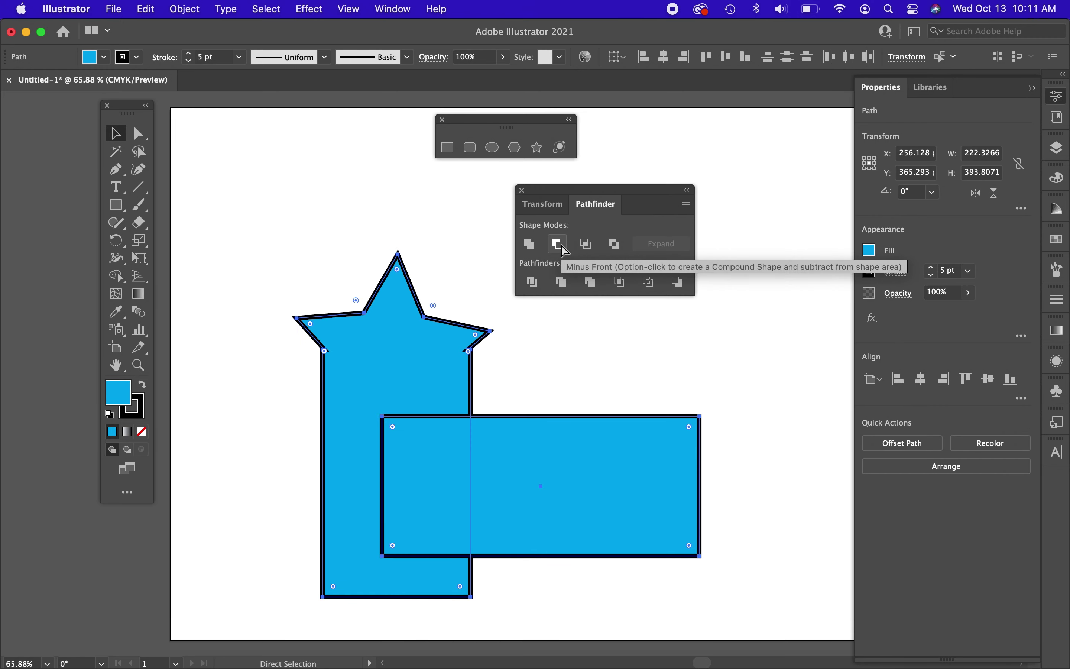
pyautogui.click(586, 243)
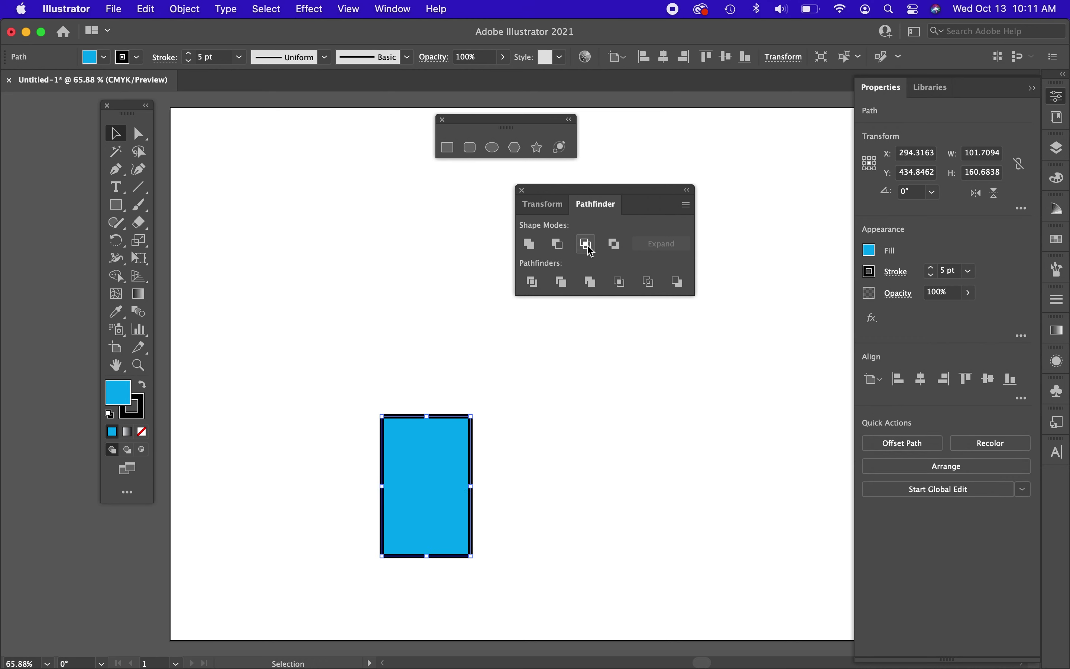
pyautogui.press('super+z')
pyautogui.click(614, 244)
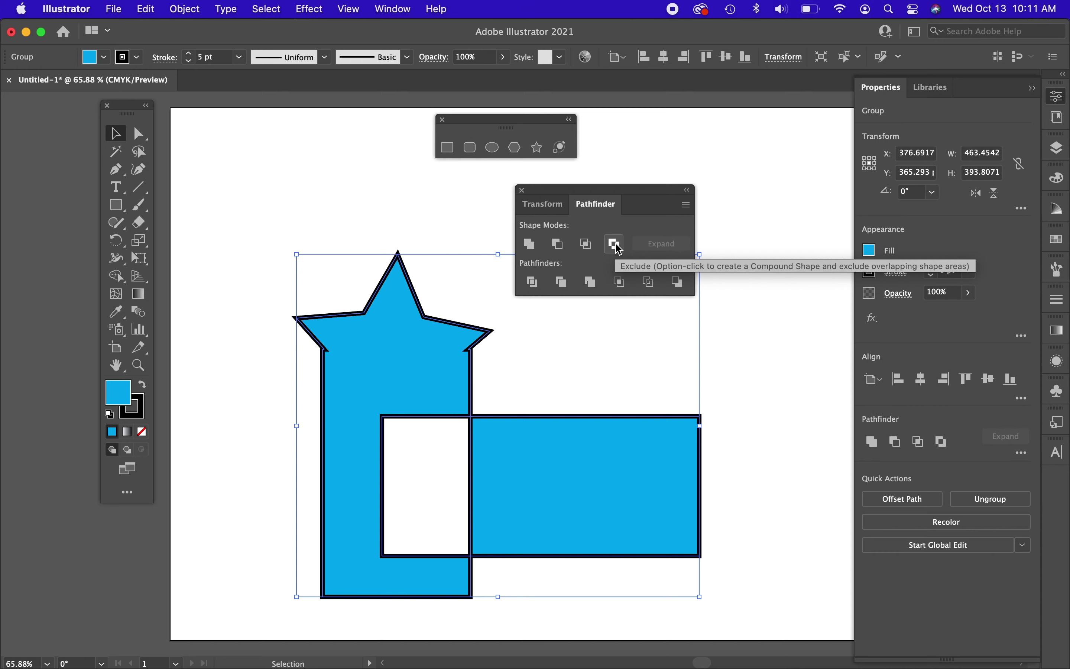
pyautogui.click(529, 243)
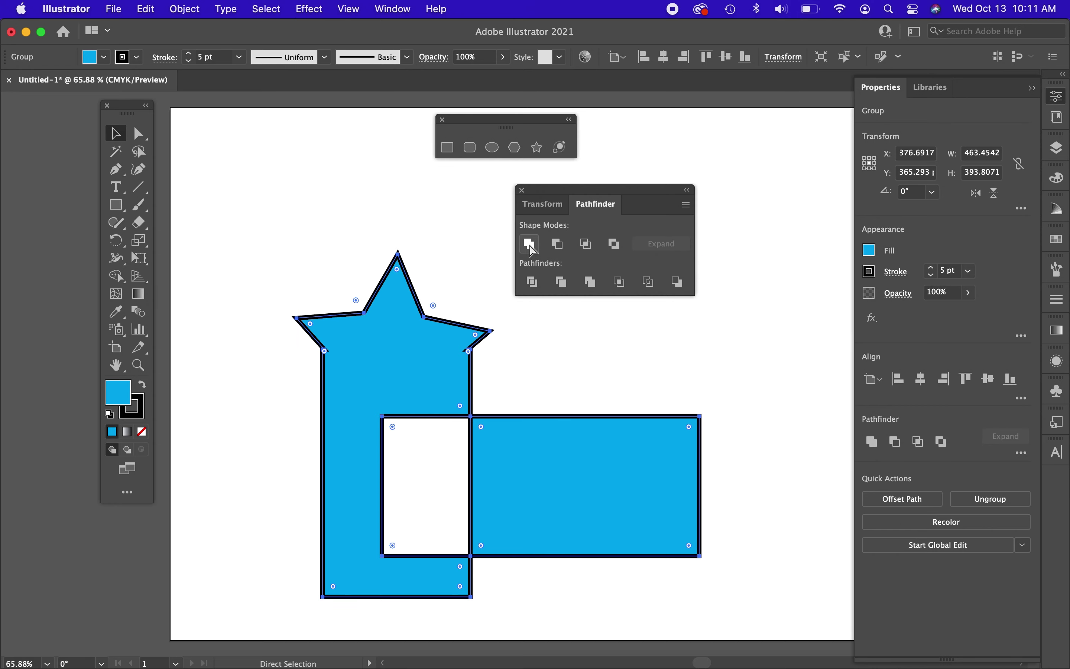
pyautogui.click(530, 243)
pyautogui.press('super+z')
pyautogui.click(116, 134)
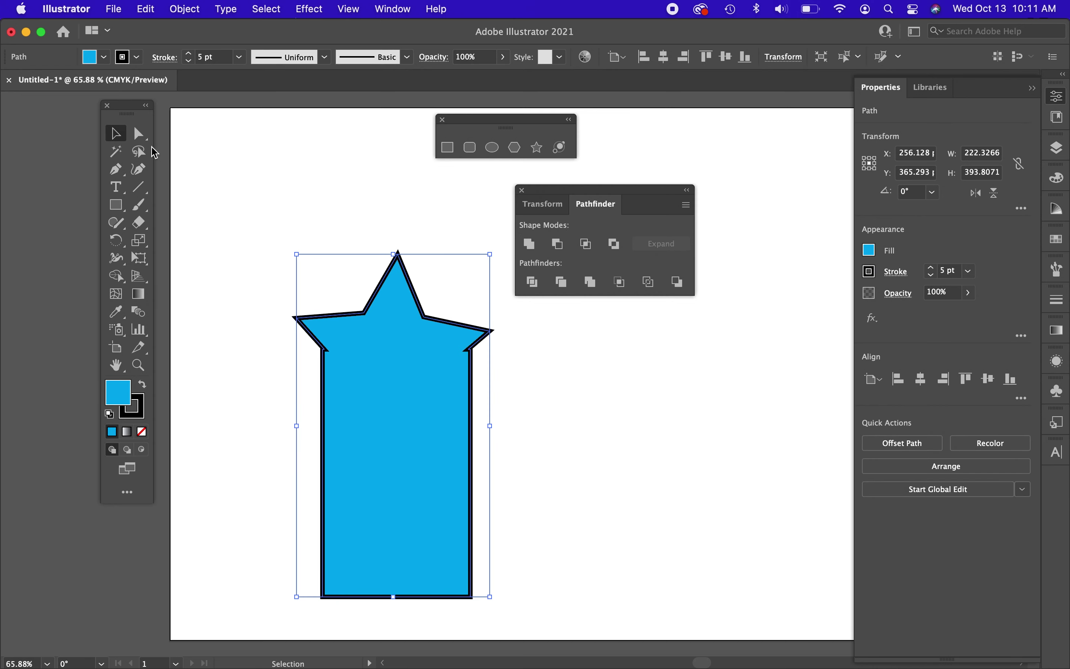
pyautogui.click(746, 543)
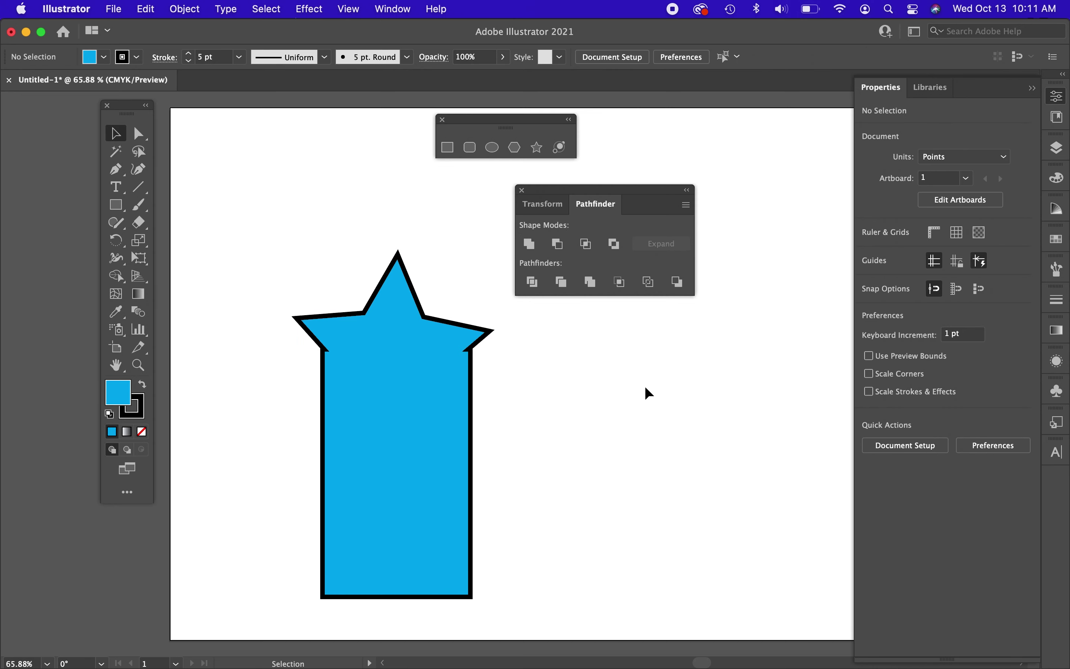
# - Change the star-topped shape's fill to White from the Swatches, keeping its 5 pt outline
pyautogui.click(411, 381)
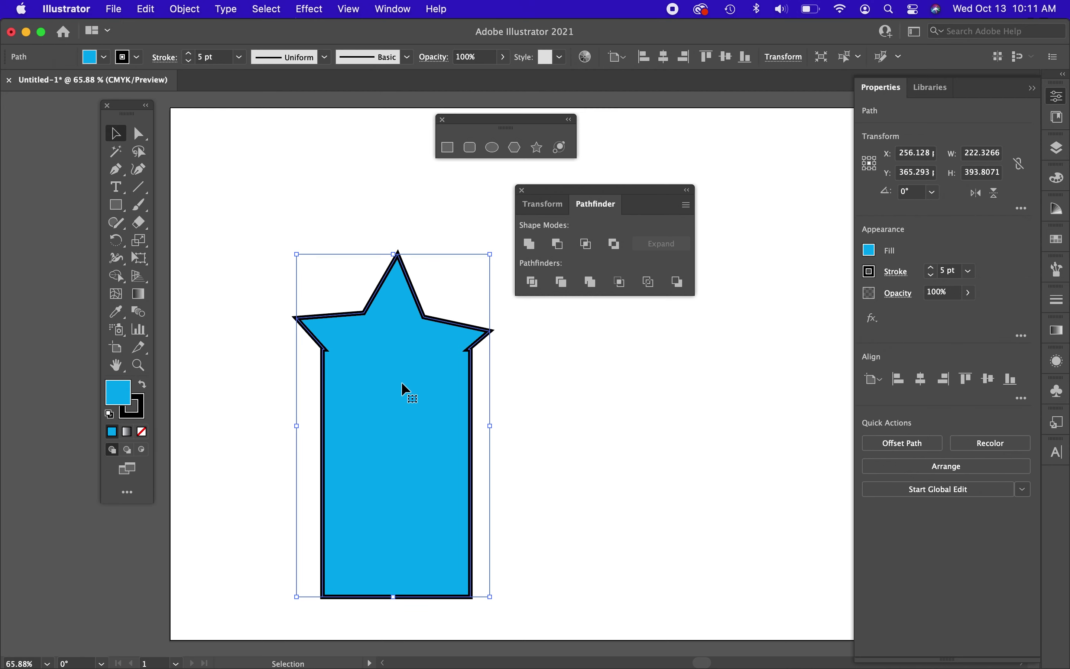
pyautogui.click(870, 251)
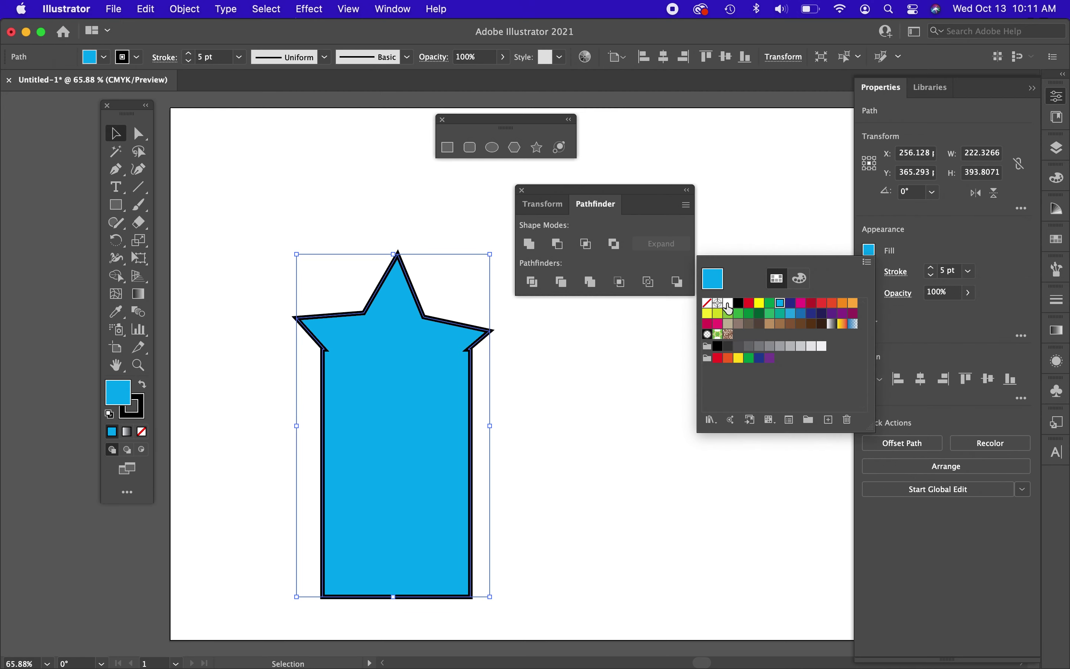
pyautogui.click(728, 303)
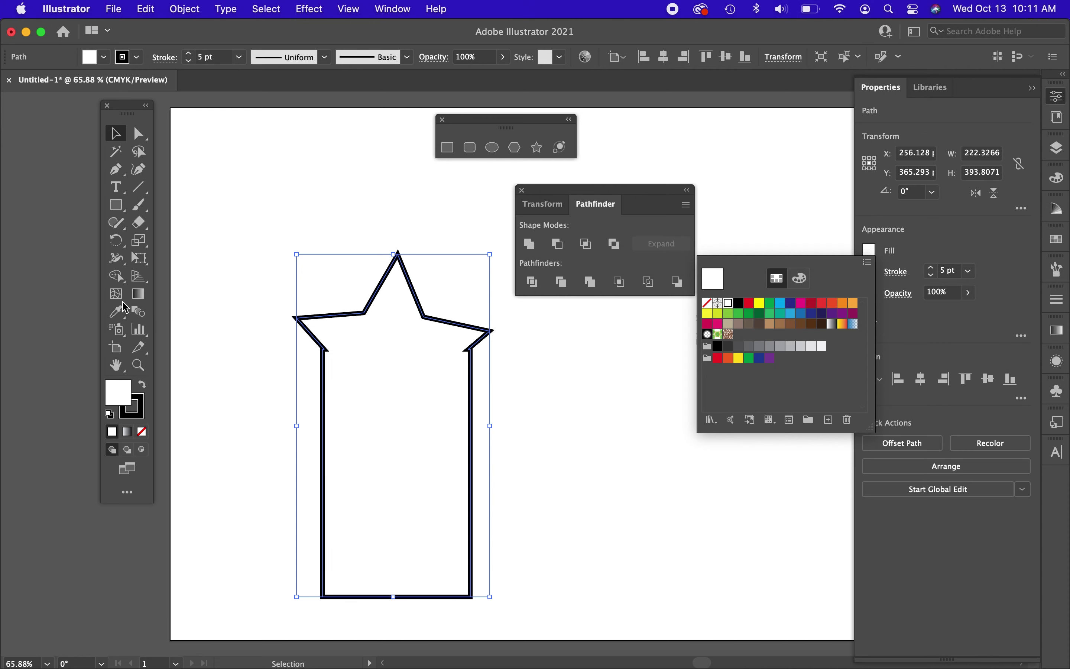
pyautogui.click(288, 160)
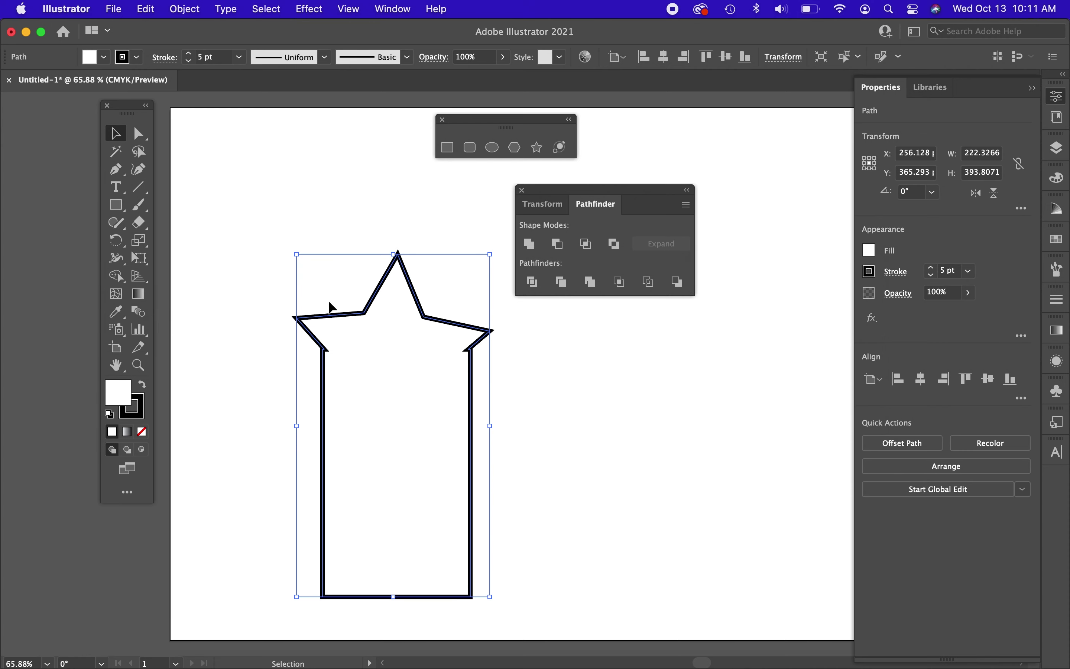
pyautogui.click(644, 494)
pyautogui.click(430, 413)
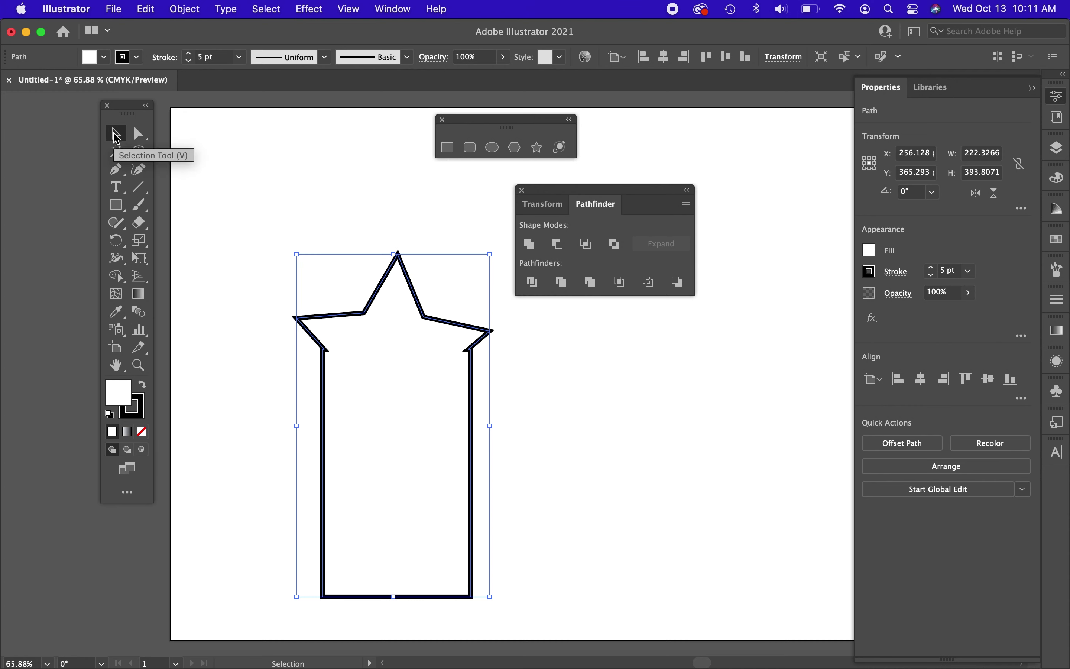
pyautogui.click(376, 248)
pyautogui.click(393, 301)
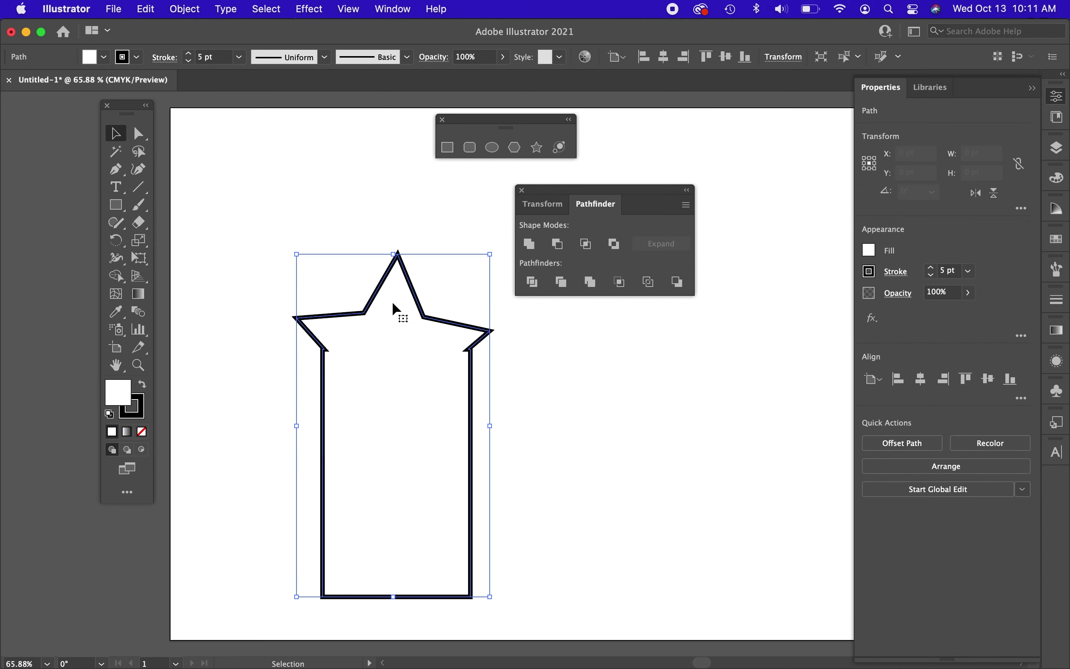
# - With Direct Selection, drag the star's top, left and right points up into three tall spikes
pyautogui.click(140, 138)
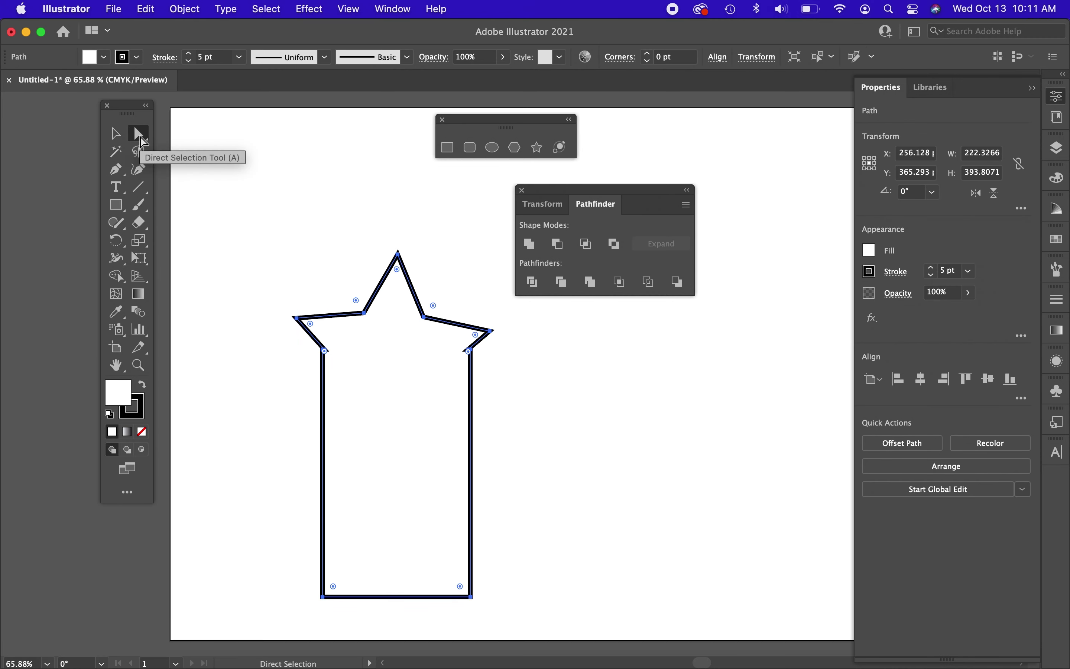
pyautogui.moveTo(346, 453); pyautogui.dragTo(369, 387)
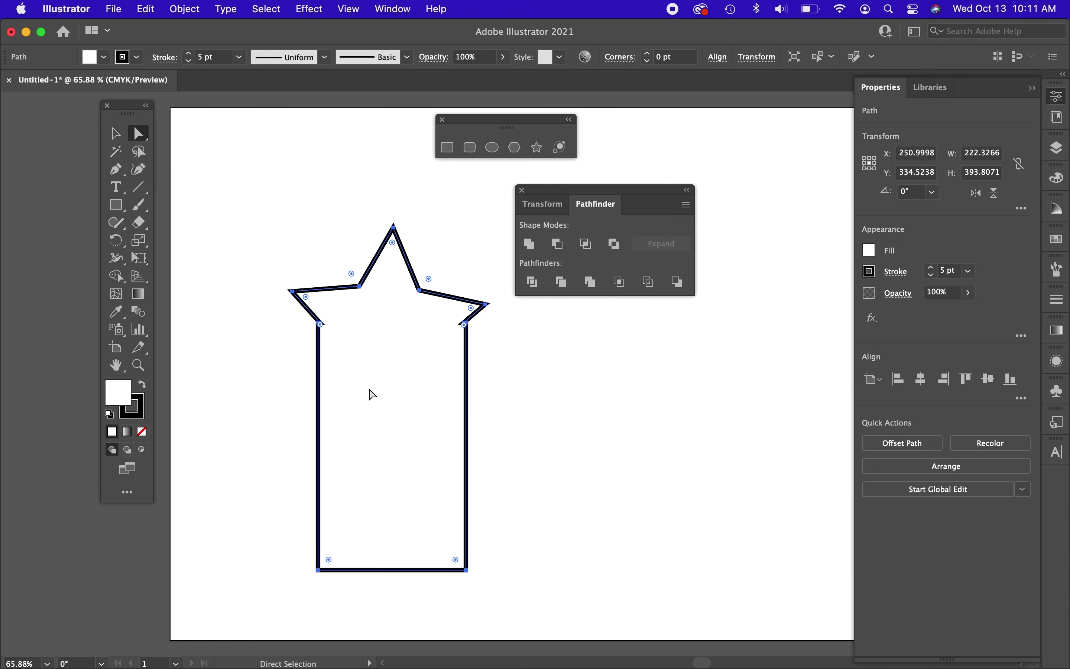
pyautogui.click(394, 227)
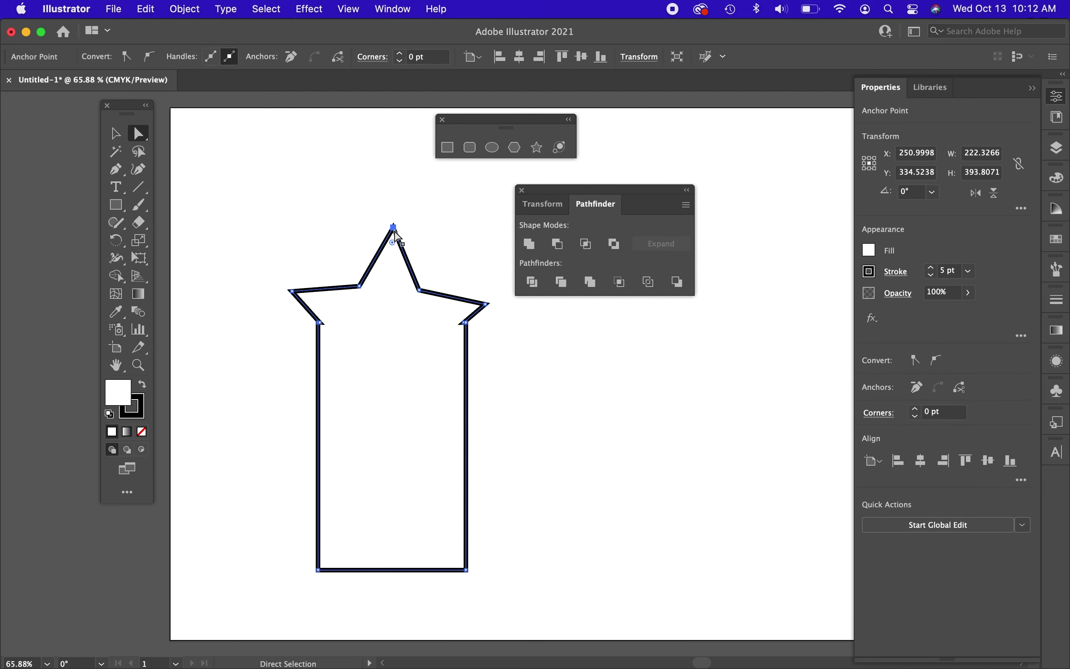
pyautogui.moveTo(394, 227); pyautogui.dragTo(293, 127)
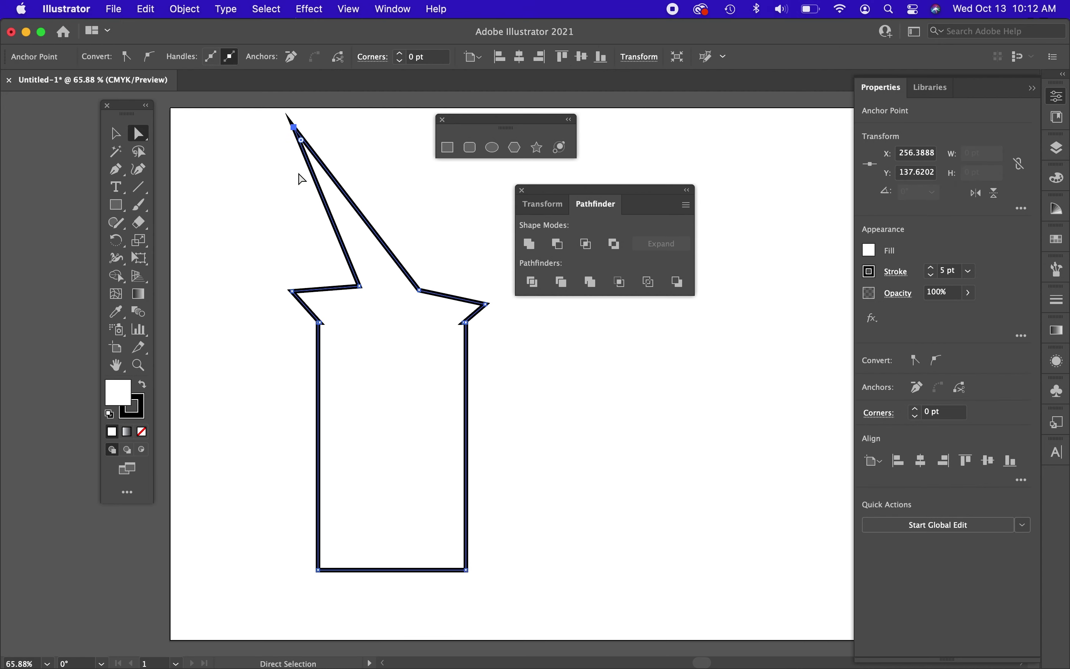
pyautogui.moveTo(293, 292); pyautogui.dragTo(247, 206)
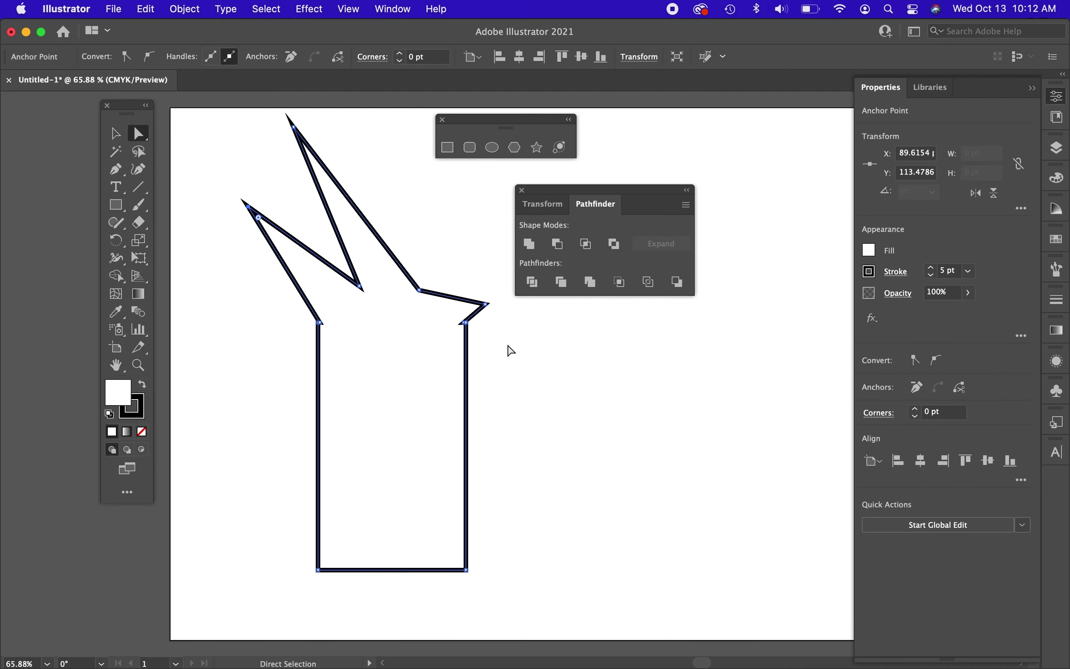
pyautogui.moveTo(488, 304); pyautogui.dragTo(433, 186)
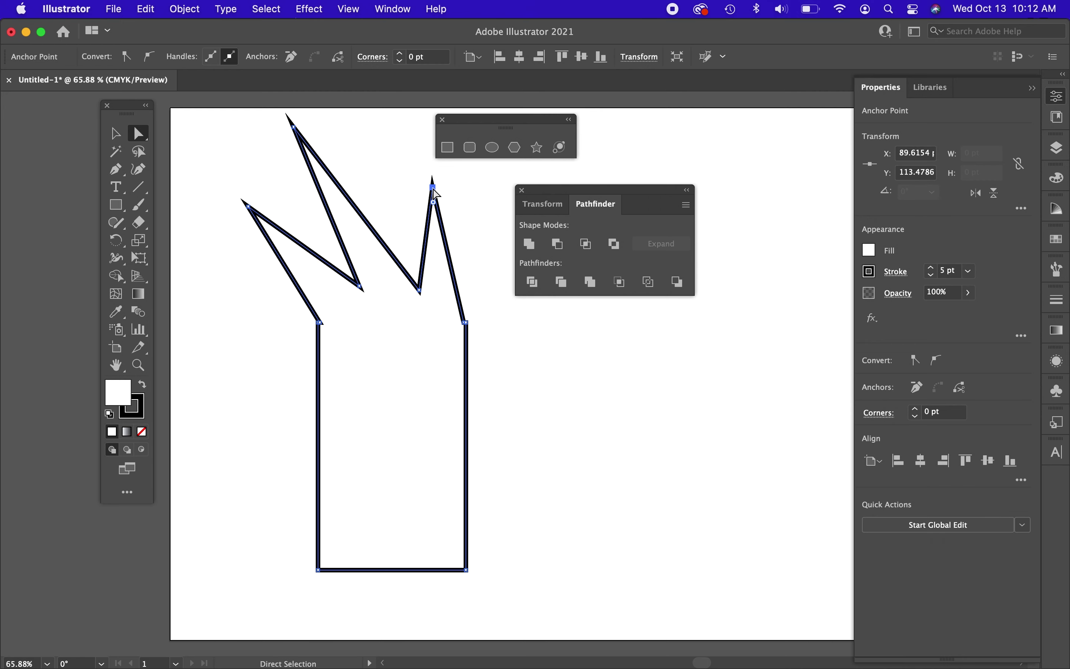
pyautogui.click(468, 328)
pyautogui.click(324, 327)
pyautogui.click(318, 328)
pyautogui.click(319, 323)
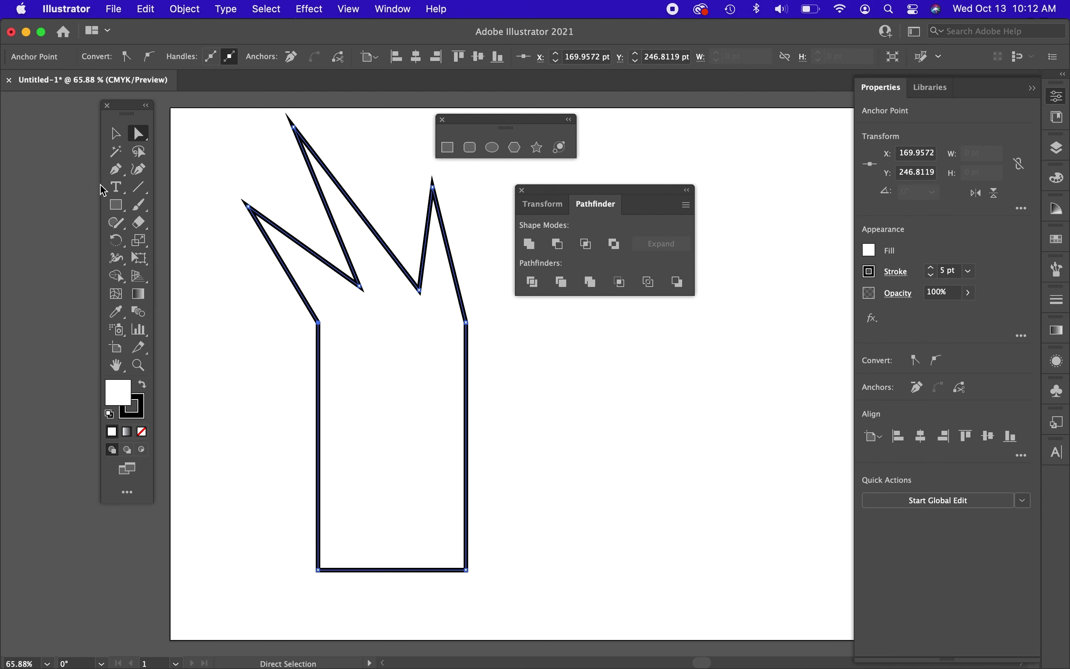
pyautogui.moveTo(116, 188); pyautogui.dragTo(174, 195)
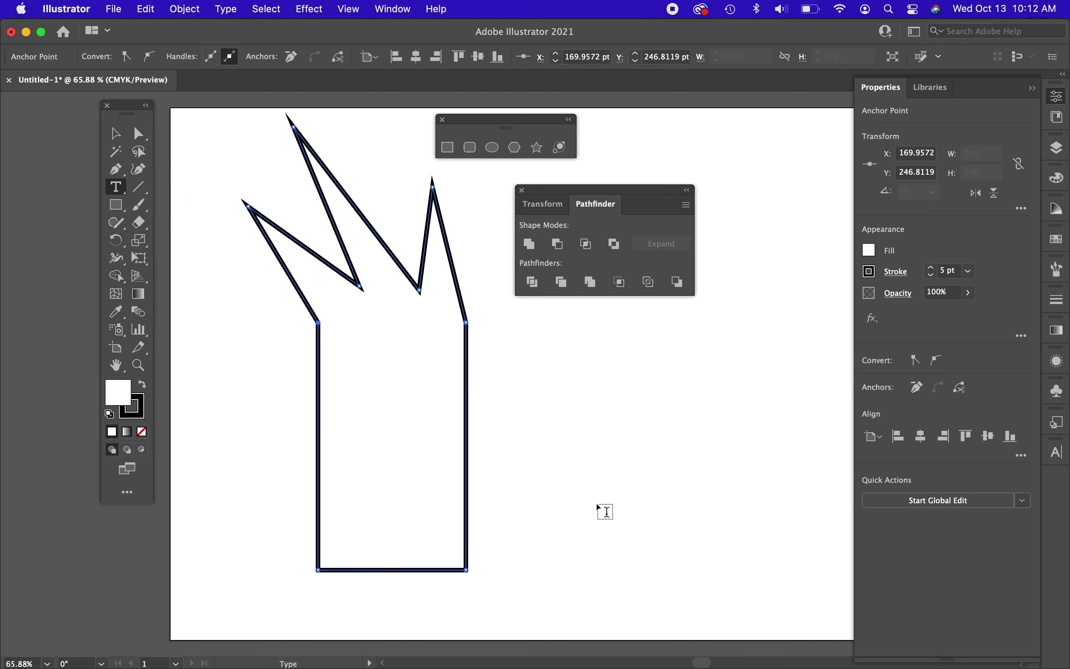
# - Type DESIGN beside the crown and set it in the basic font at 72 pt
pyautogui.click(531, 418)
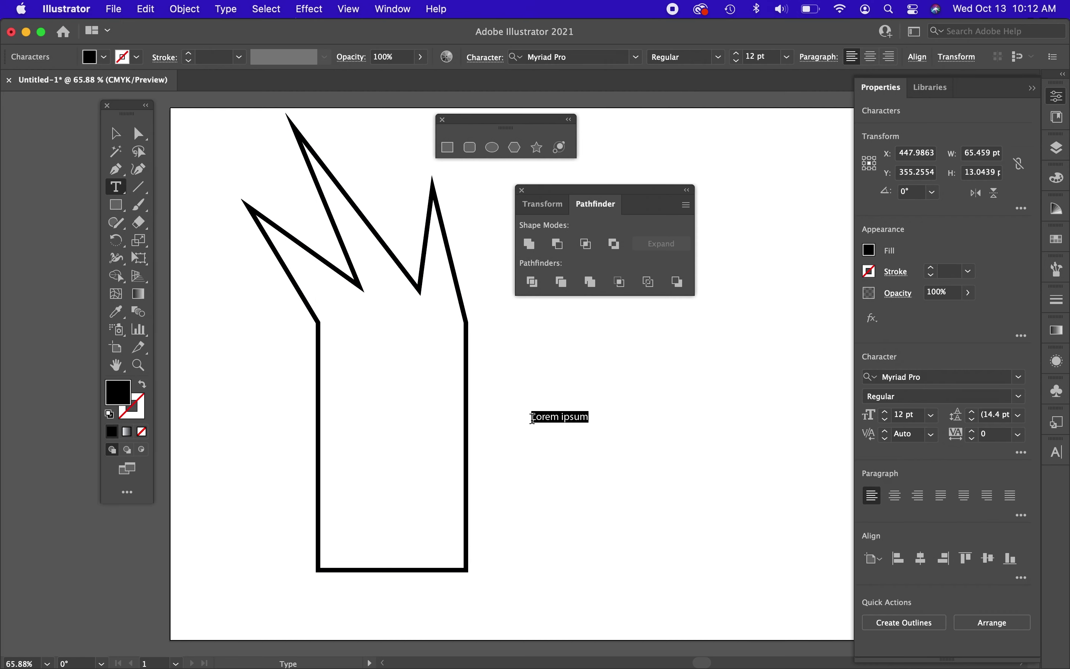
pyautogui.write('DESIGN')
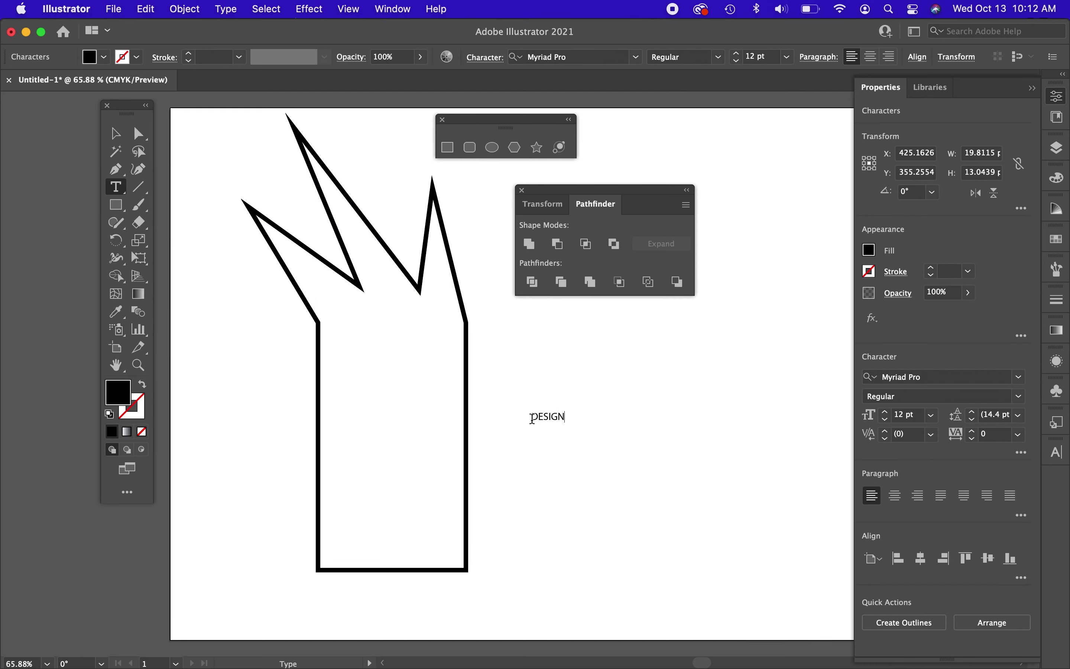
pyautogui.moveTo(566, 417); pyautogui.dragTo(532, 416)
pyautogui.click(1022, 376)
pyautogui.scroll(-5, 833, 599)
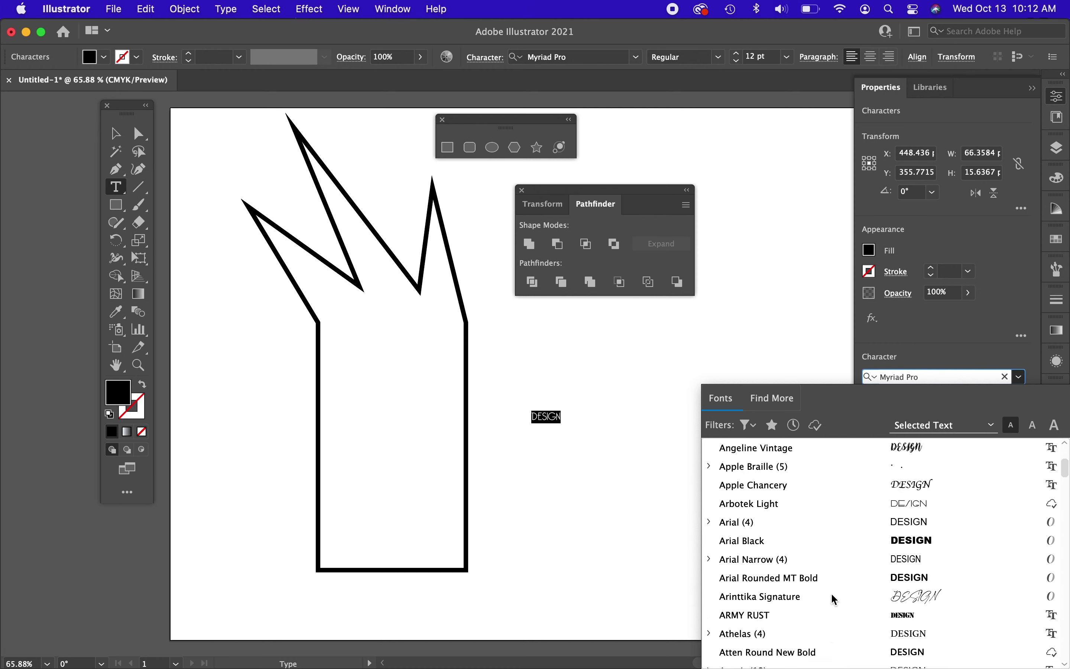
pyautogui.scroll(-5, 770, 597)
pyautogui.scroll(1, 769, 597)
pyautogui.click(777, 567)
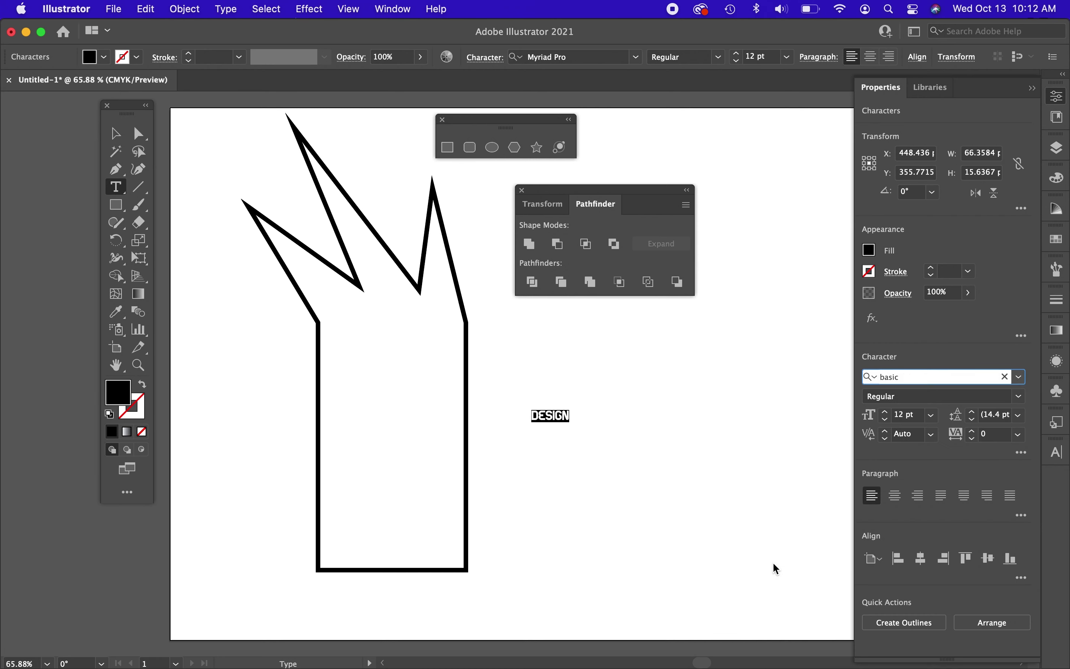
pyautogui.click(933, 415)
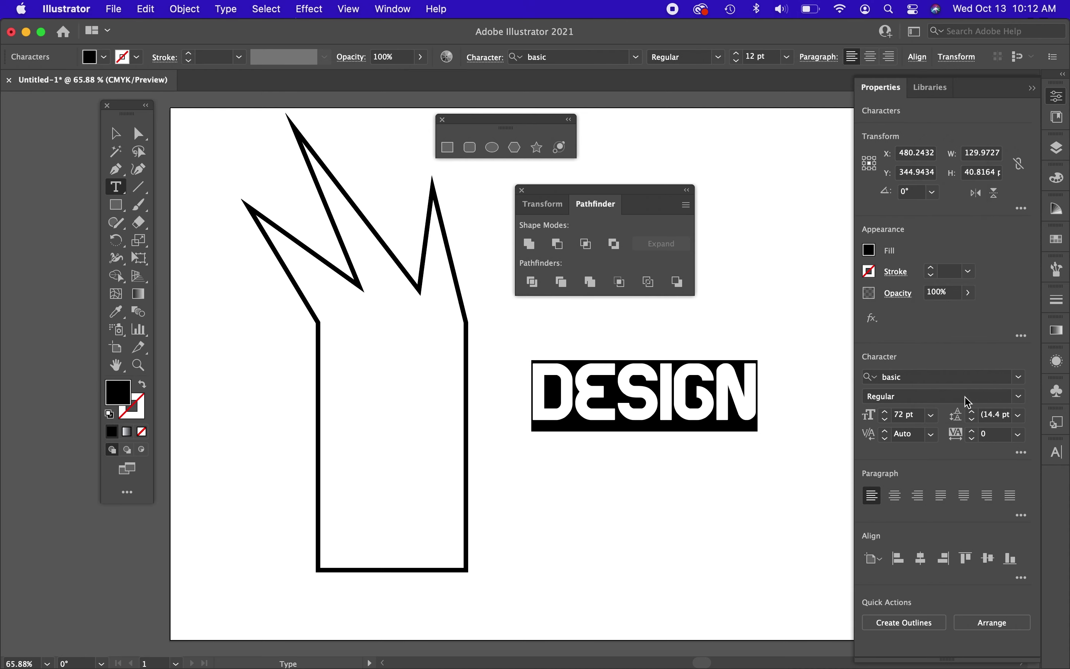
pyautogui.click(968, 401)
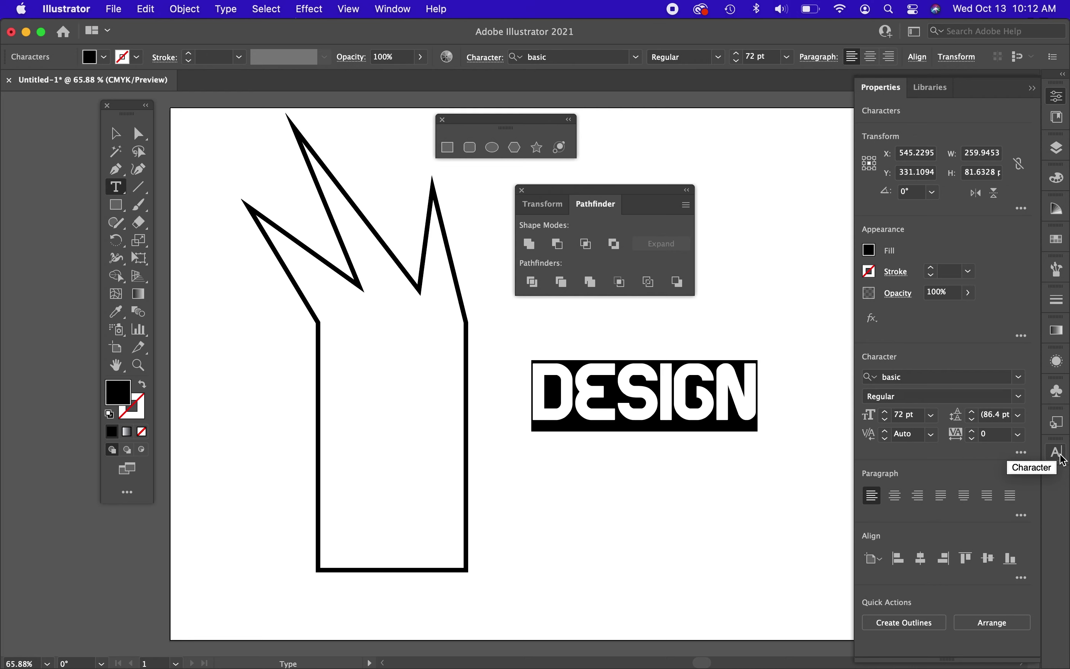
pyautogui.click(391, 9)
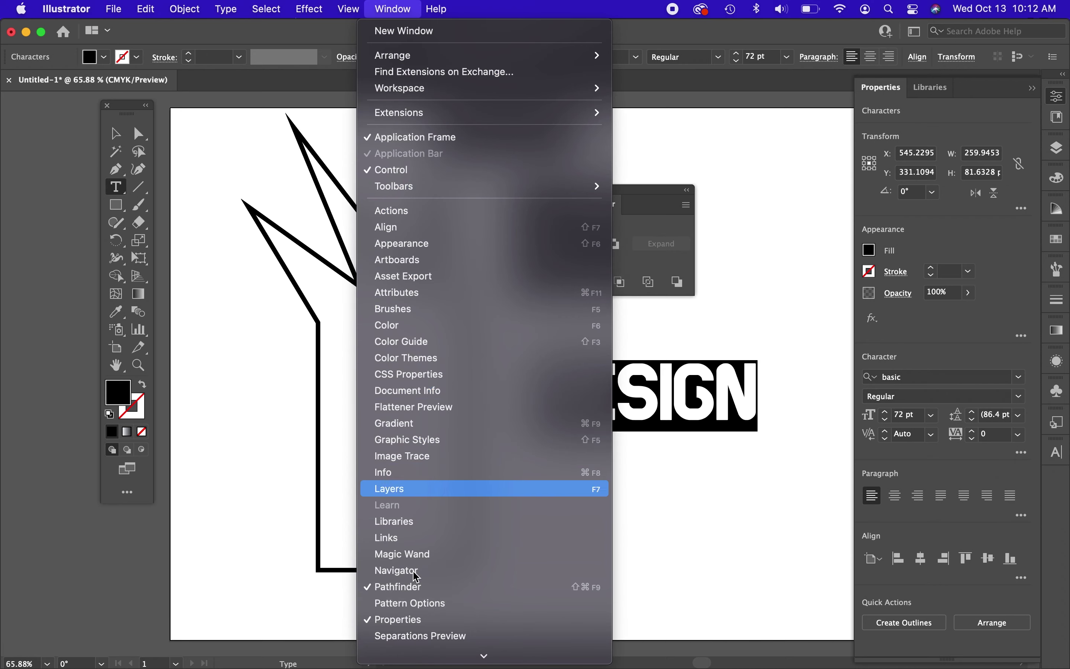
pyautogui.moveTo(415, 661)
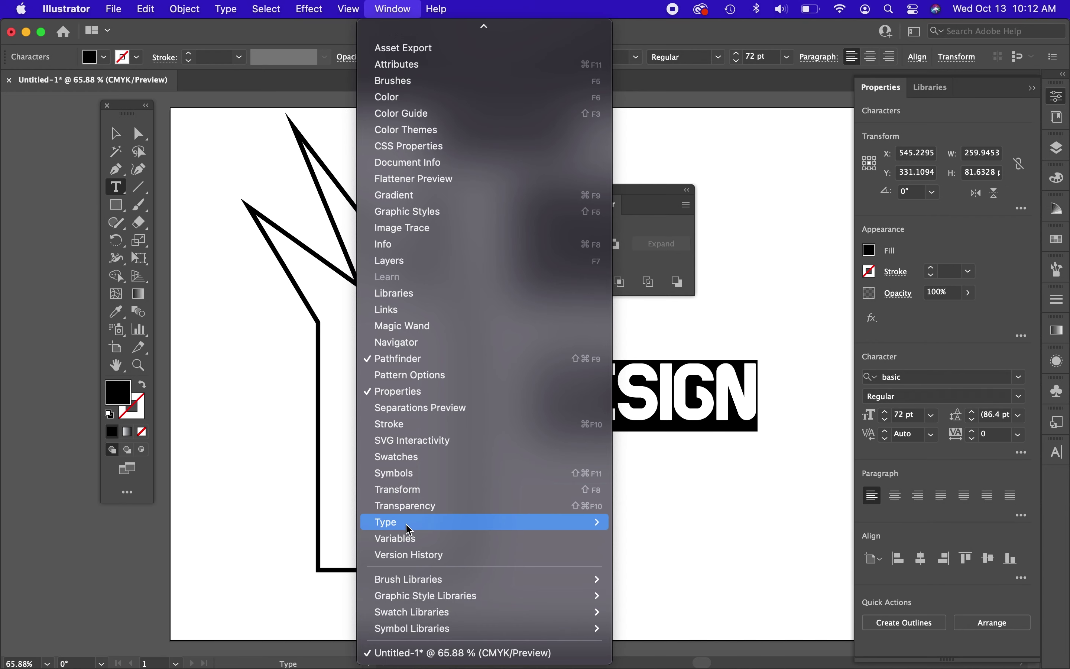
pyautogui.moveTo(409, 529)
pyautogui.click(678, 528)
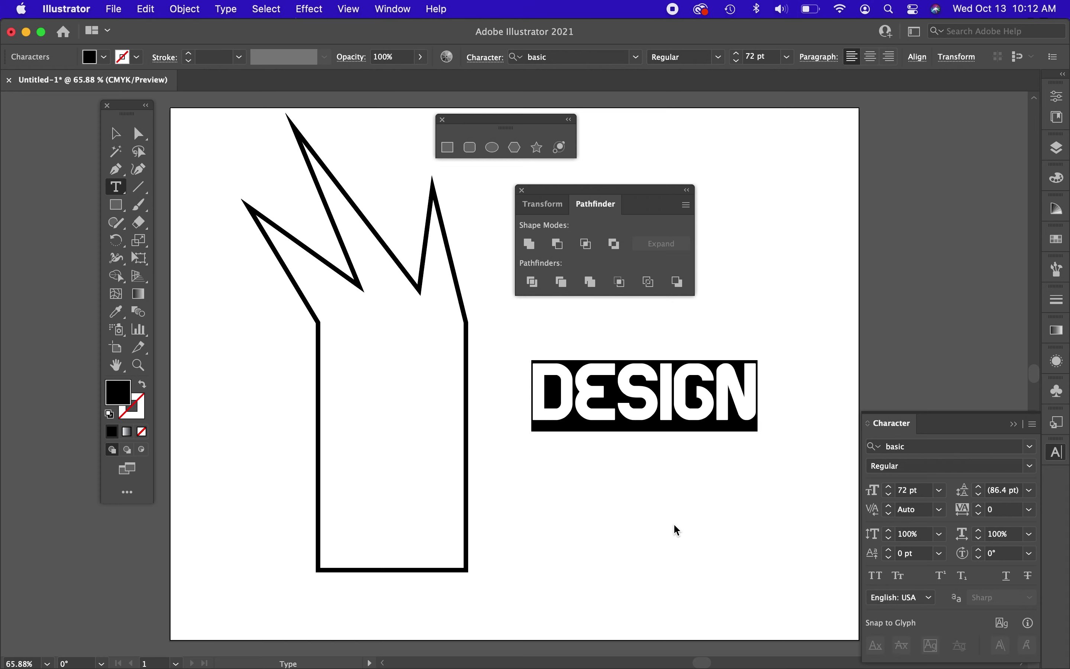
pyautogui.click(1057, 96)
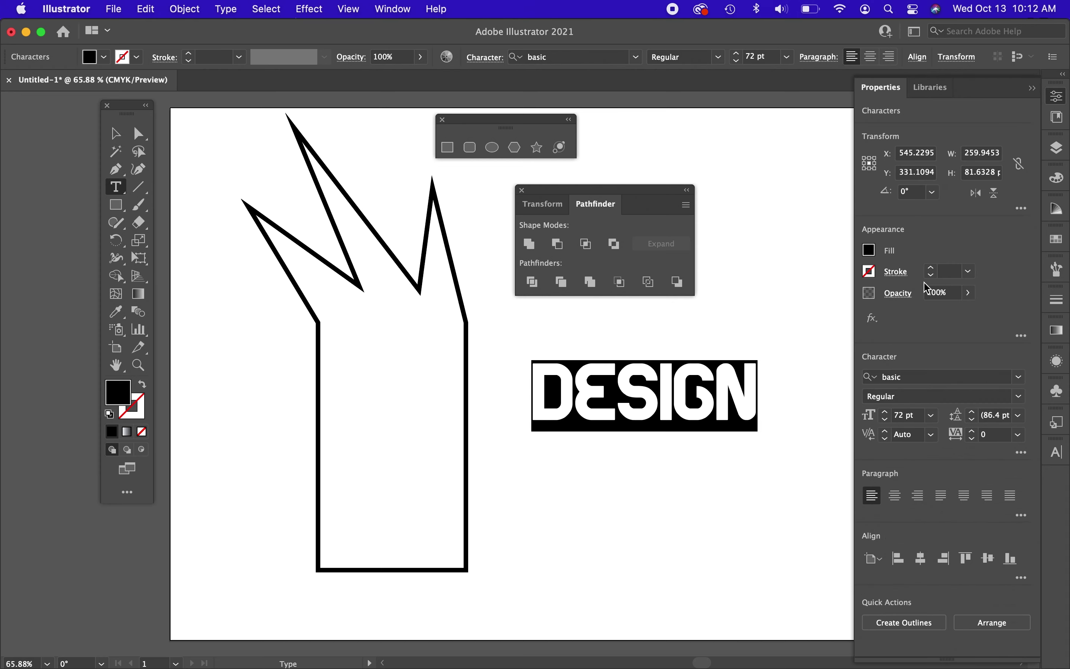
pyautogui.click(116, 133)
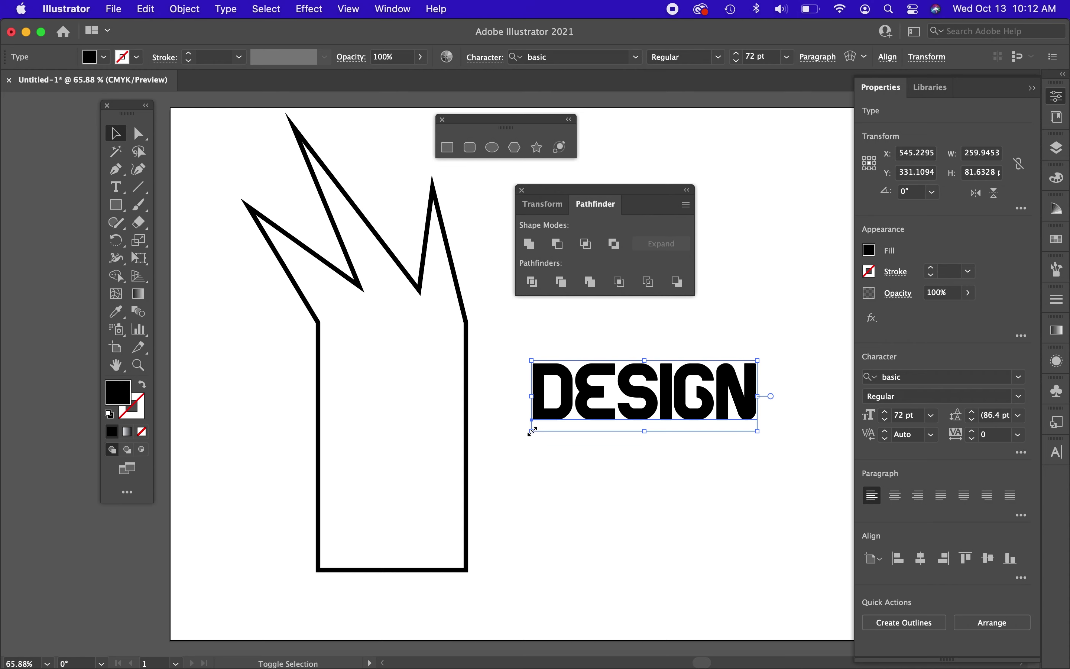
pyautogui.moveTo(532, 431); pyautogui.dragTo(570, 467)
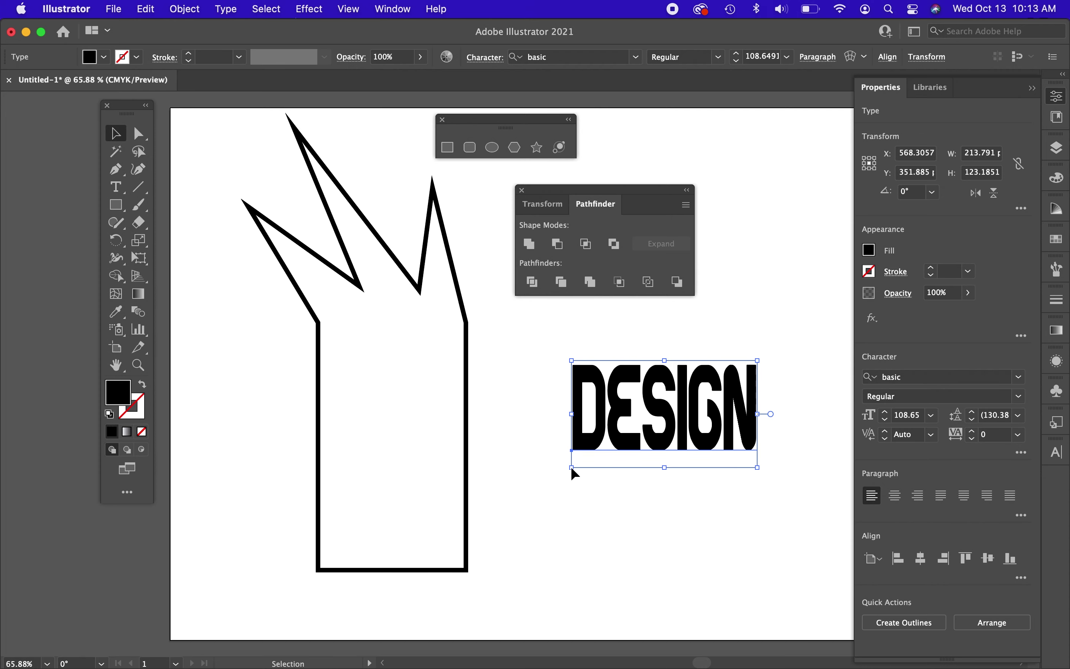
# - Undo the distorted resize, re-enlarge DESIGN to about 89.52 pt, and open the Type menu
pyautogui.press('super+z')
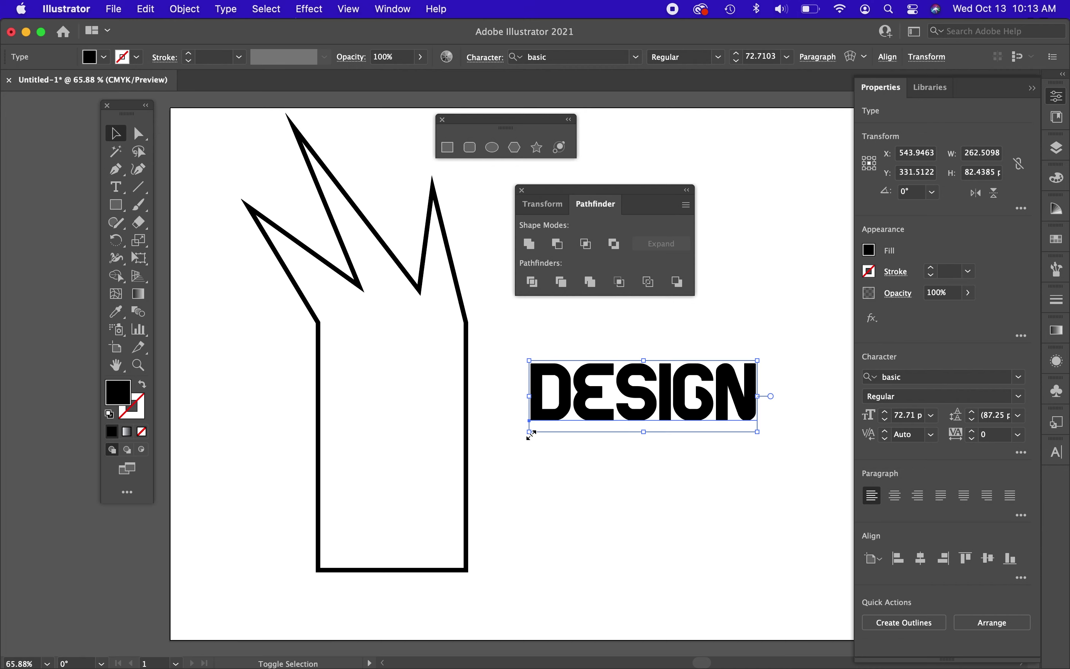
pyautogui.moveTo(531, 434); pyautogui.dragTo(478, 484)
pyautogui.moveTo(609, 425); pyautogui.dragTo(659, 469)
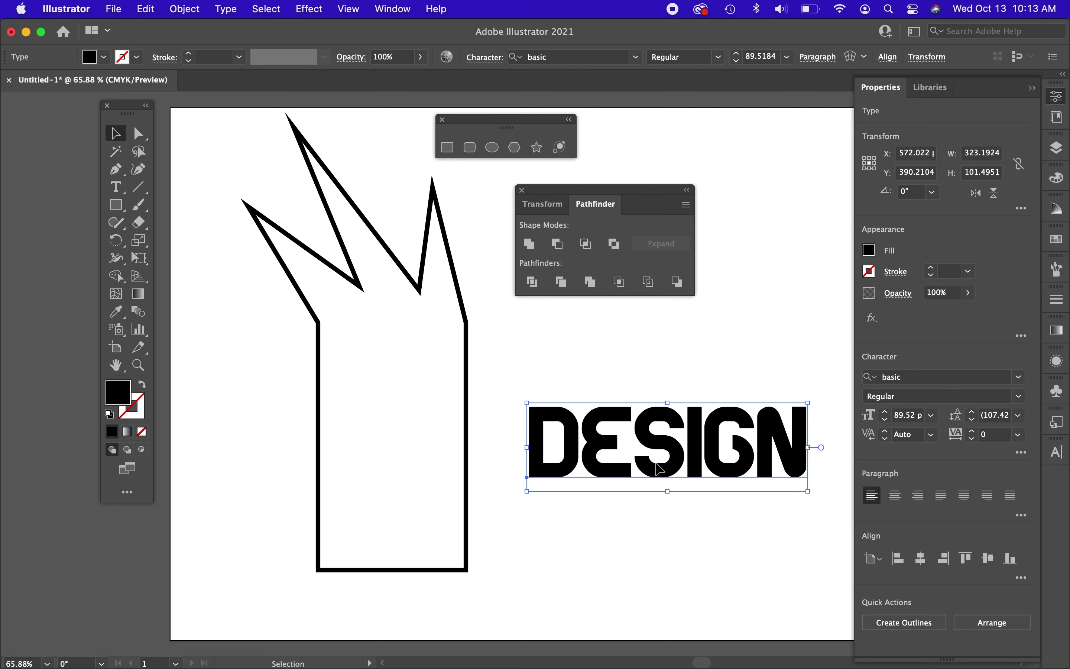
pyautogui.click(230, 13)
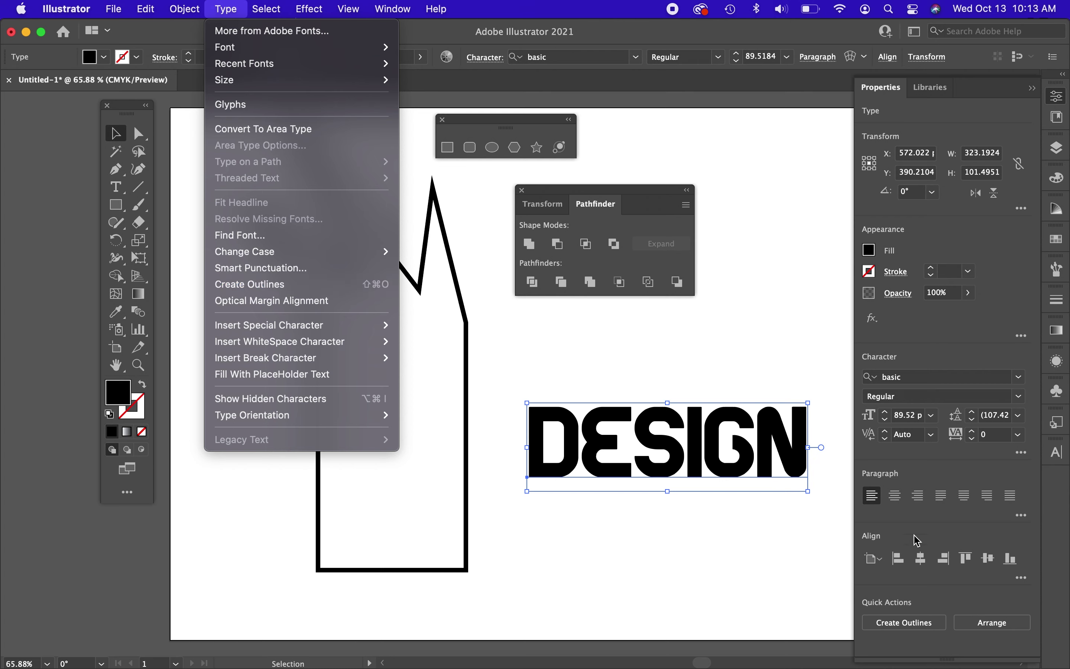
# - Convert DESIGN to outlines and move the letter D up and to the left
pyautogui.click(917, 625)
pyautogui.click(918, 629)
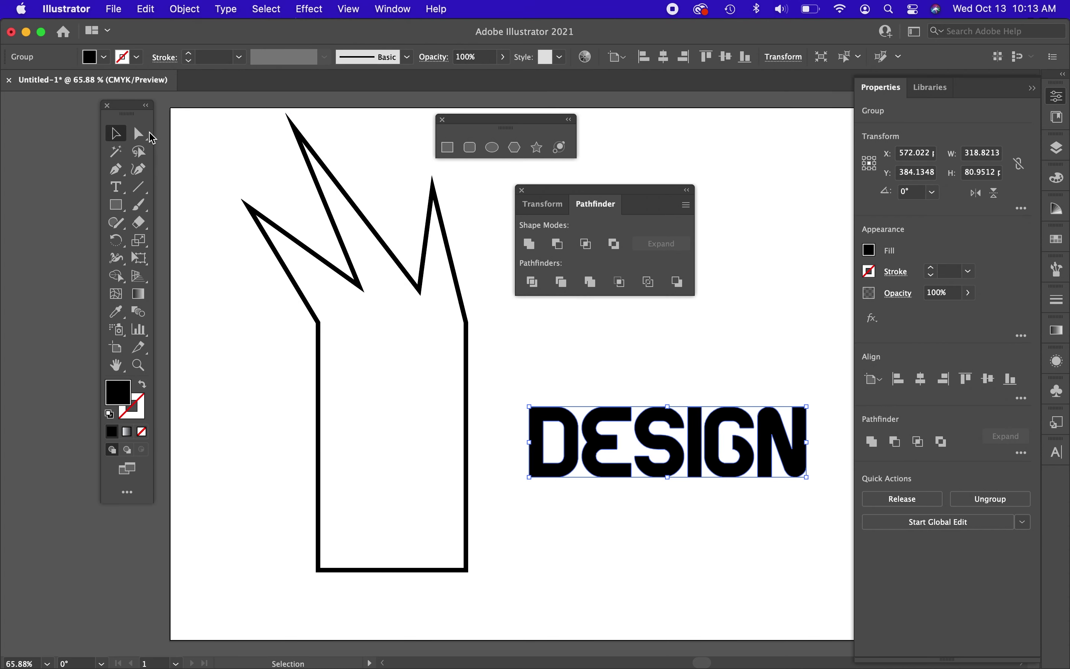
pyautogui.click(141, 132)
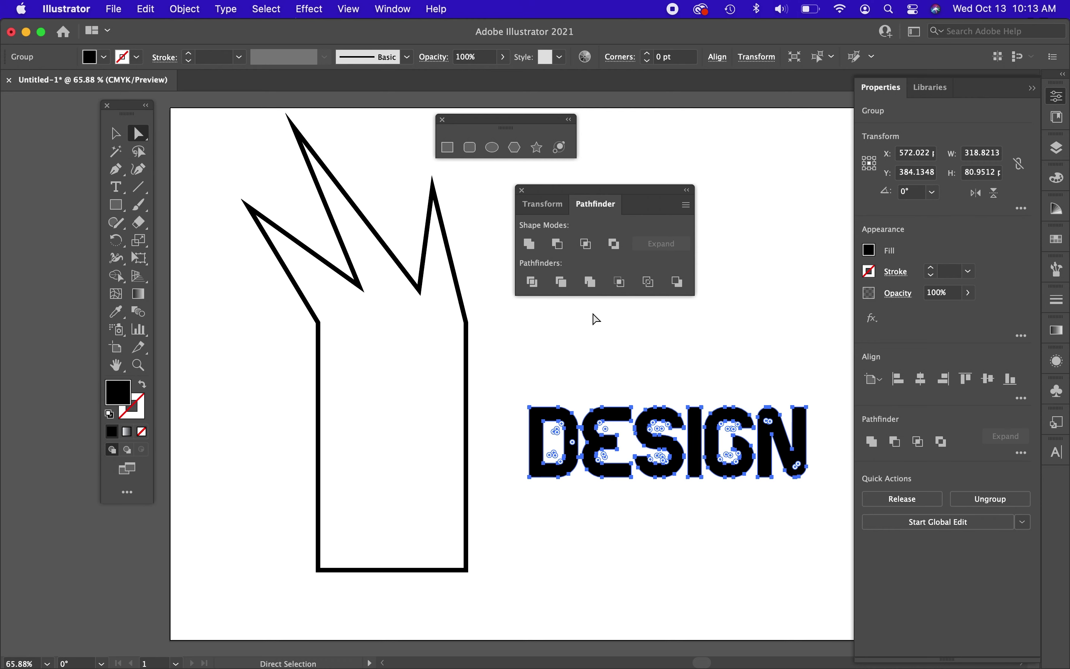
pyautogui.click(631, 345)
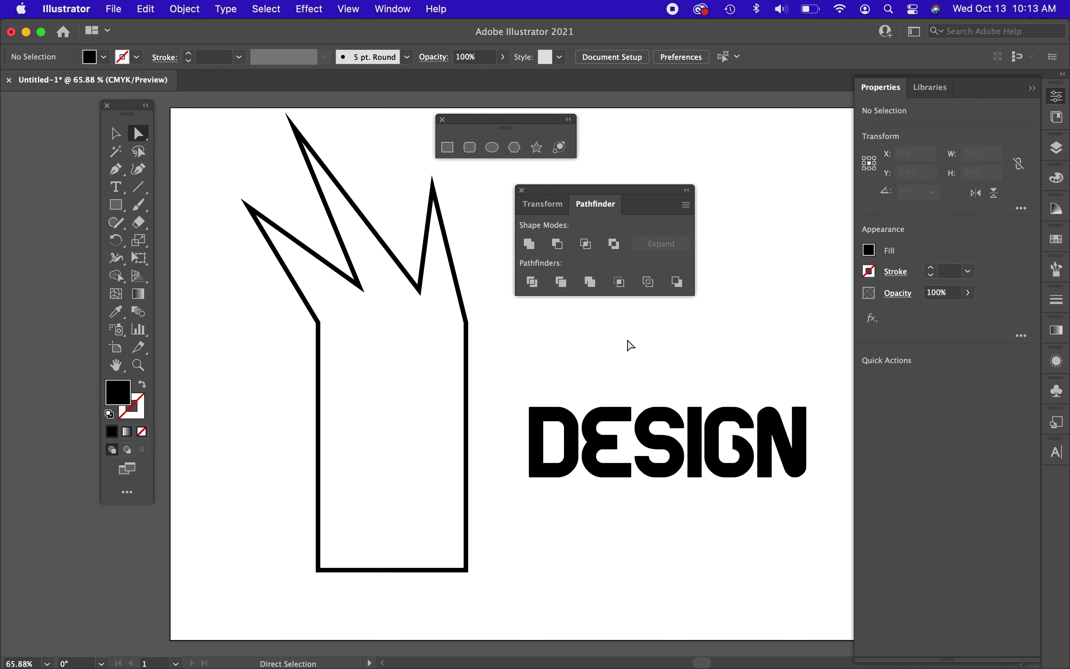
pyautogui.click(543, 419)
pyautogui.moveTo(539, 422); pyautogui.dragTo(502, 346)
# - Enlarge the E beside the D and drag its top-right corners out into a wide spike
pyautogui.click(597, 425)
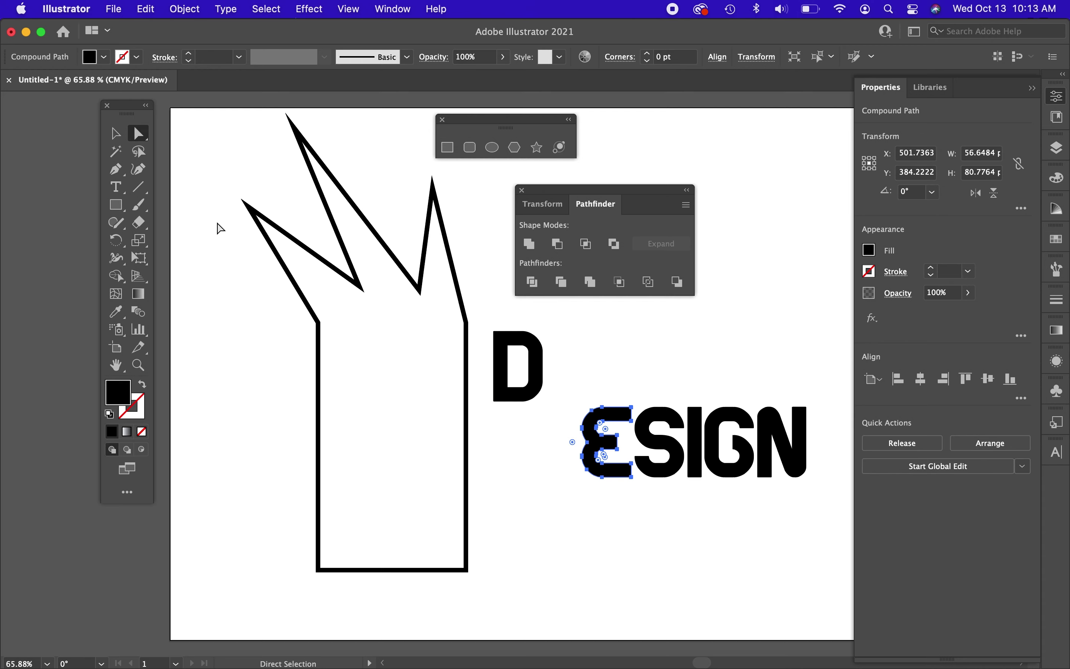
pyautogui.click(115, 133)
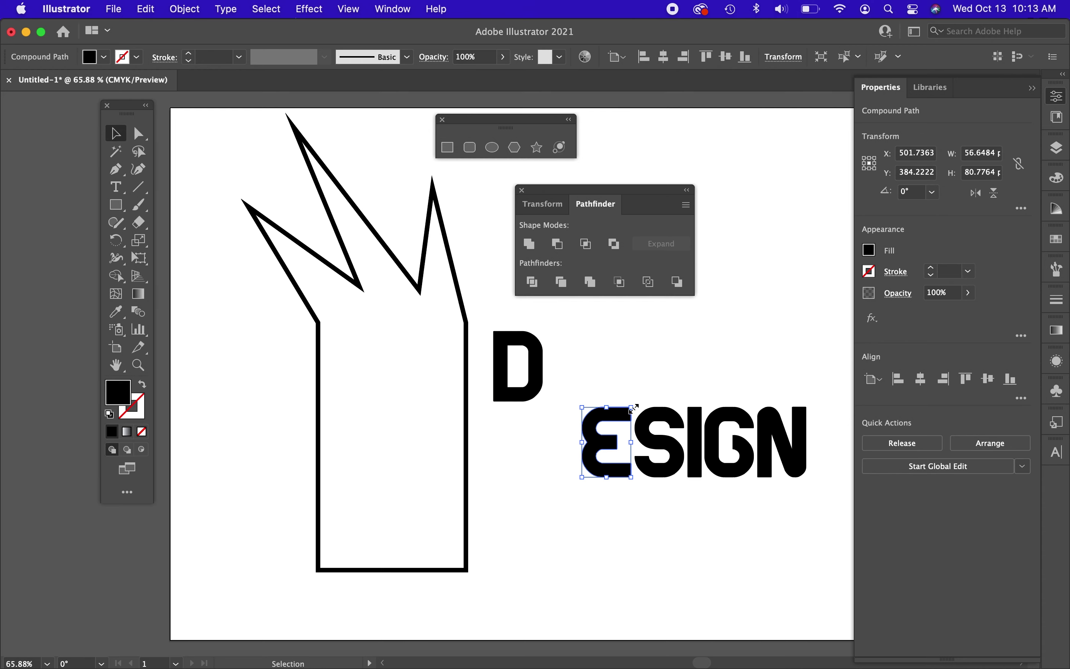
pyautogui.moveTo(633, 407); pyautogui.dragTo(617, 383)
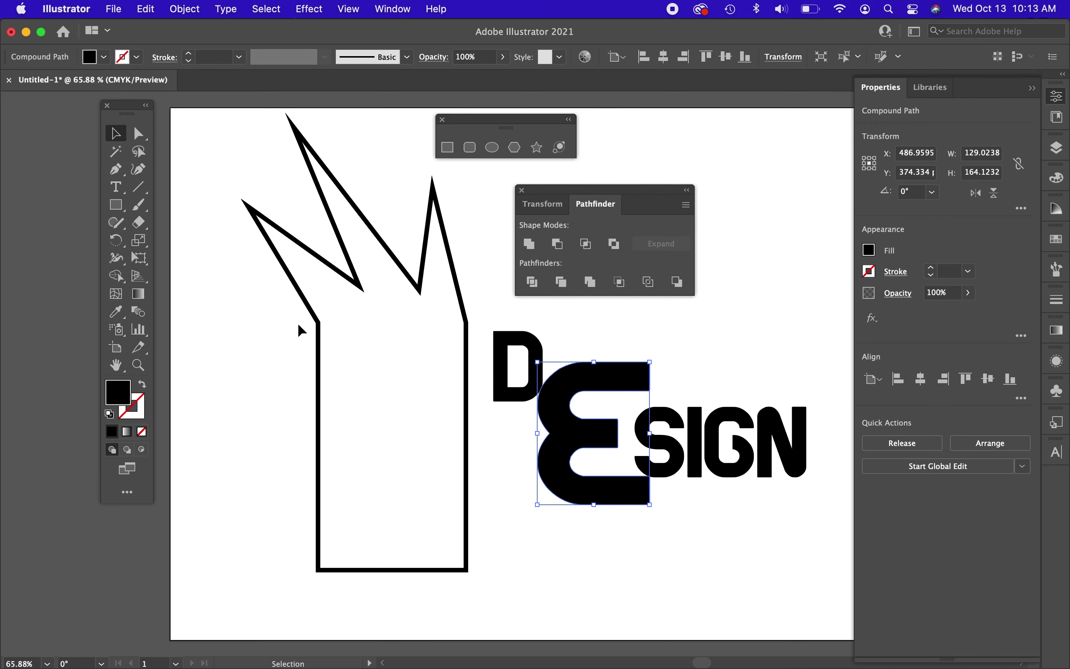
pyautogui.click(138, 133)
pyautogui.click(649, 362)
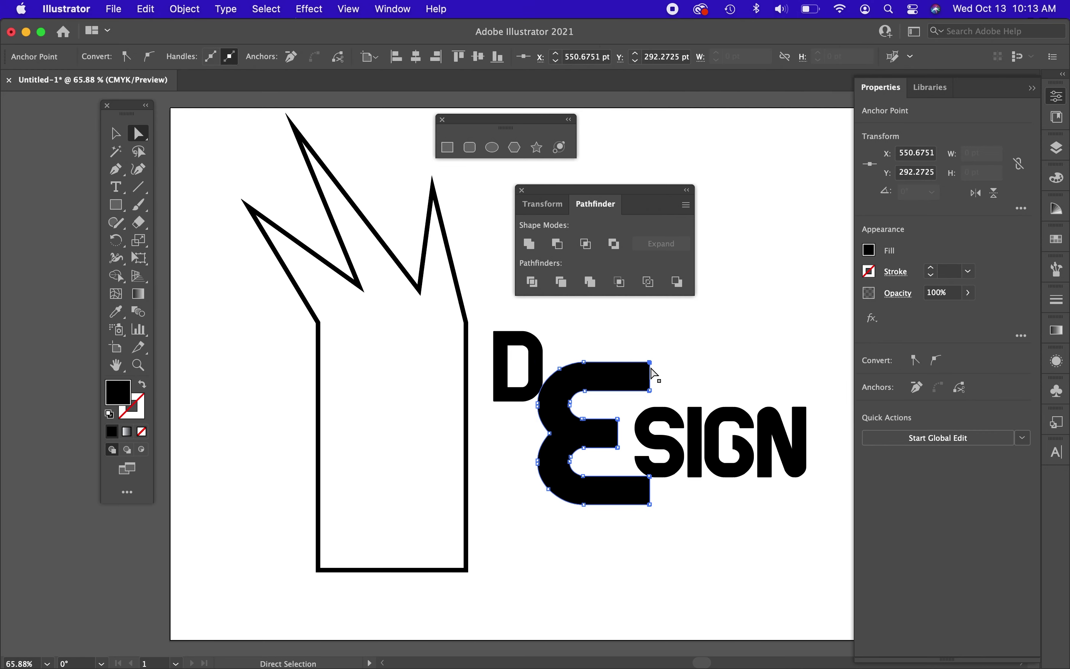
pyautogui.moveTo(649, 363); pyautogui.dragTo(742, 250)
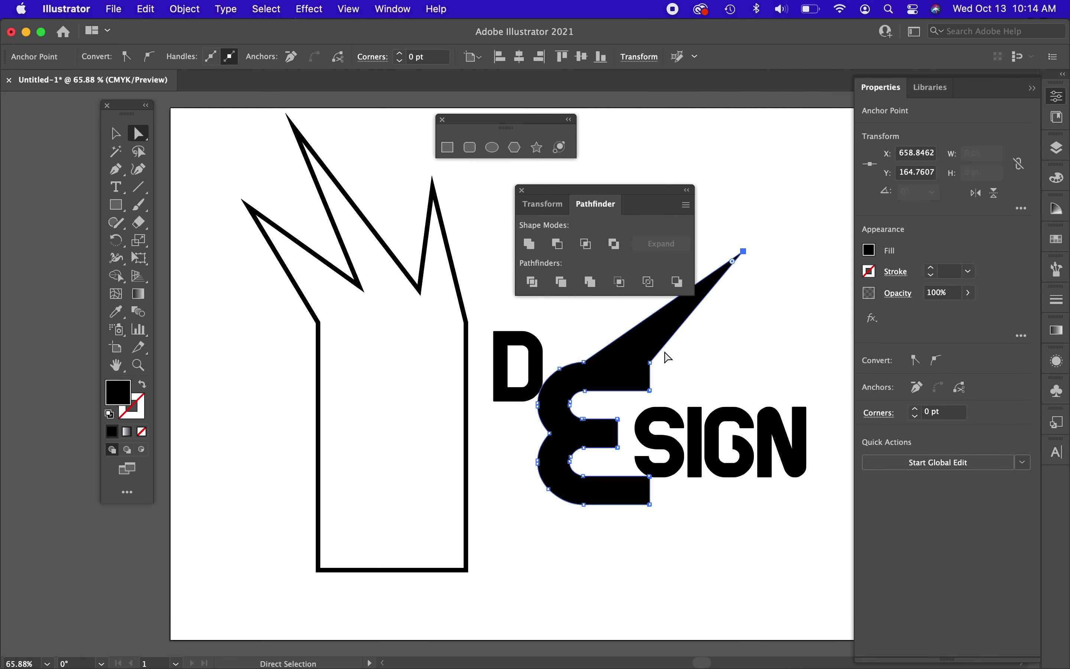
pyautogui.moveTo(650, 363); pyautogui.dragTo(814, 345)
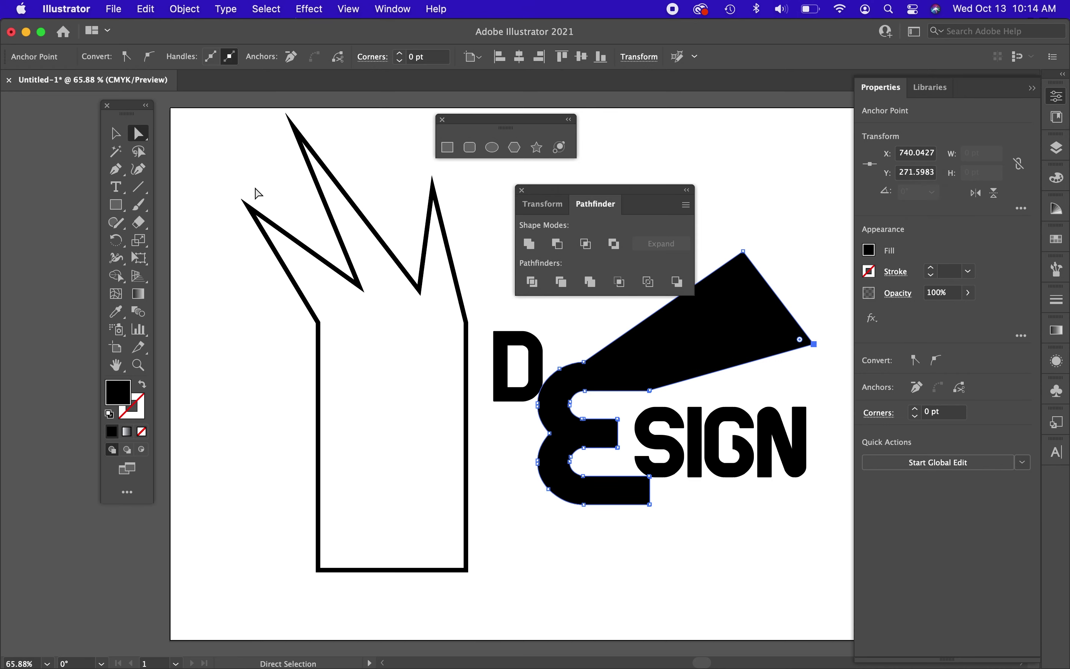
pyautogui.click(115, 132)
pyautogui.press('space')
pyautogui.moveTo(297, 264); pyautogui.dragTo(777, 285)
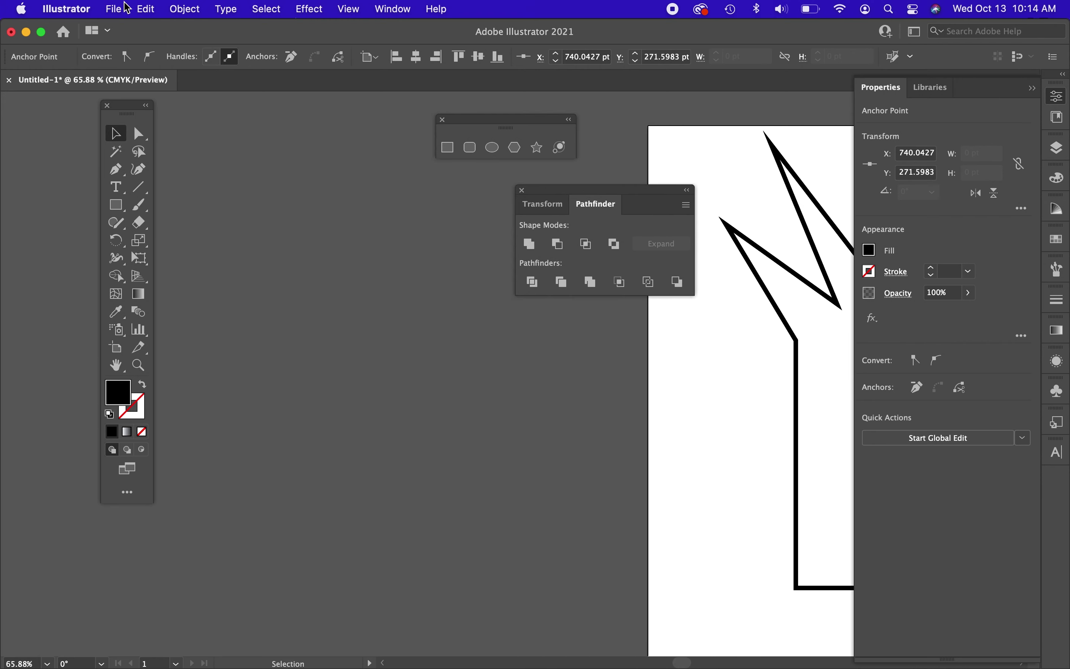
# - Place the mouse screenshot onto the canvas via File > Place
pyautogui.click(114, 10)
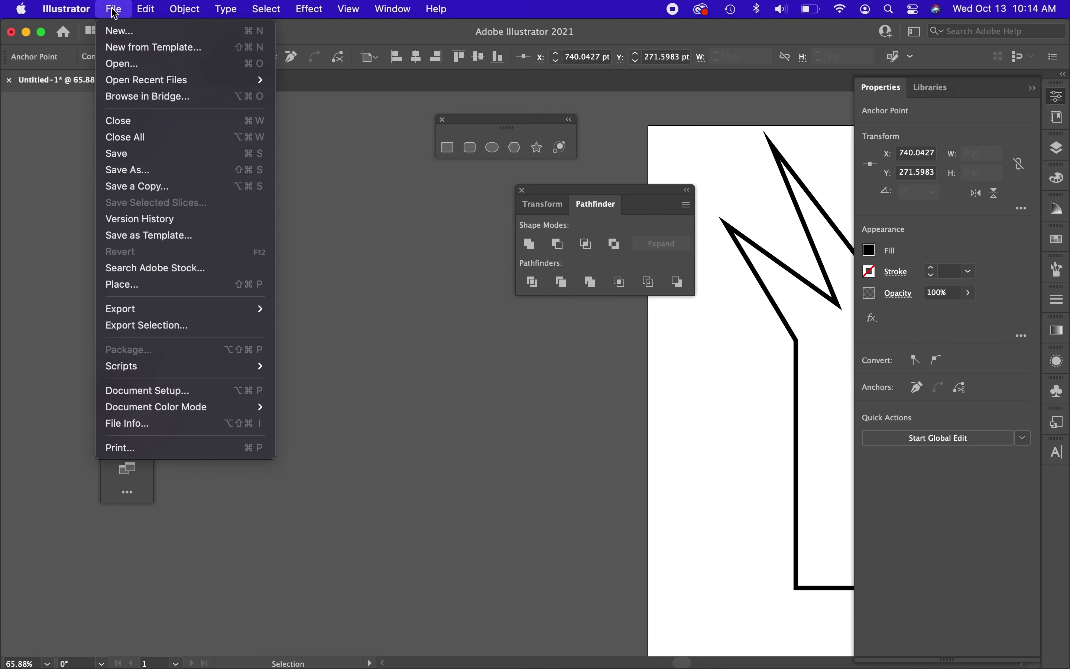
pyautogui.click(135, 288)
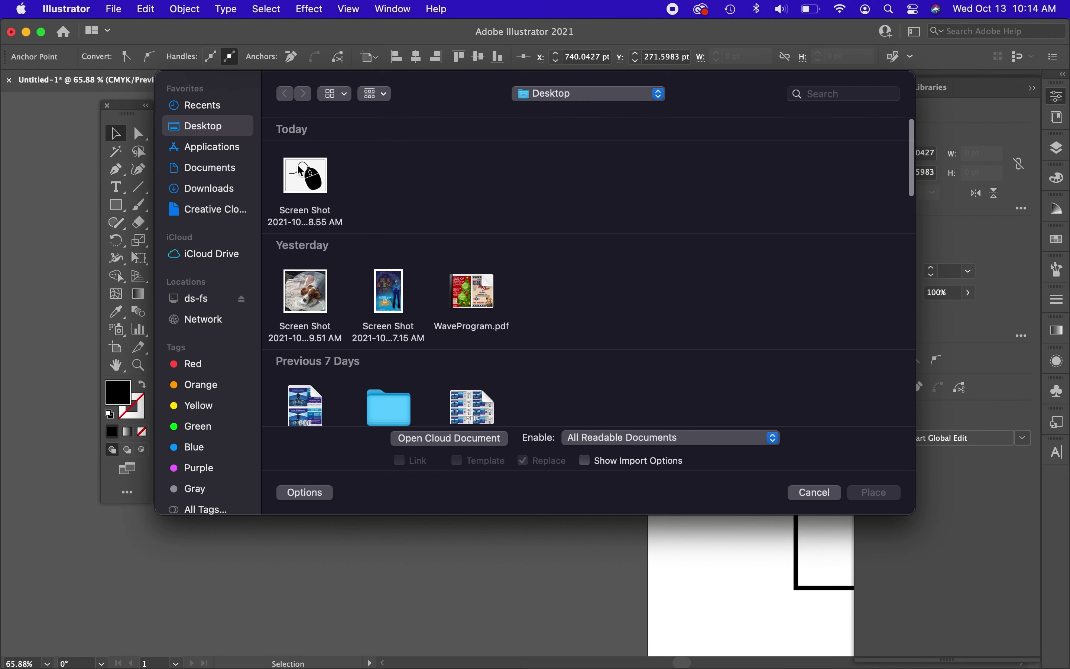
pyautogui.click(305, 175)
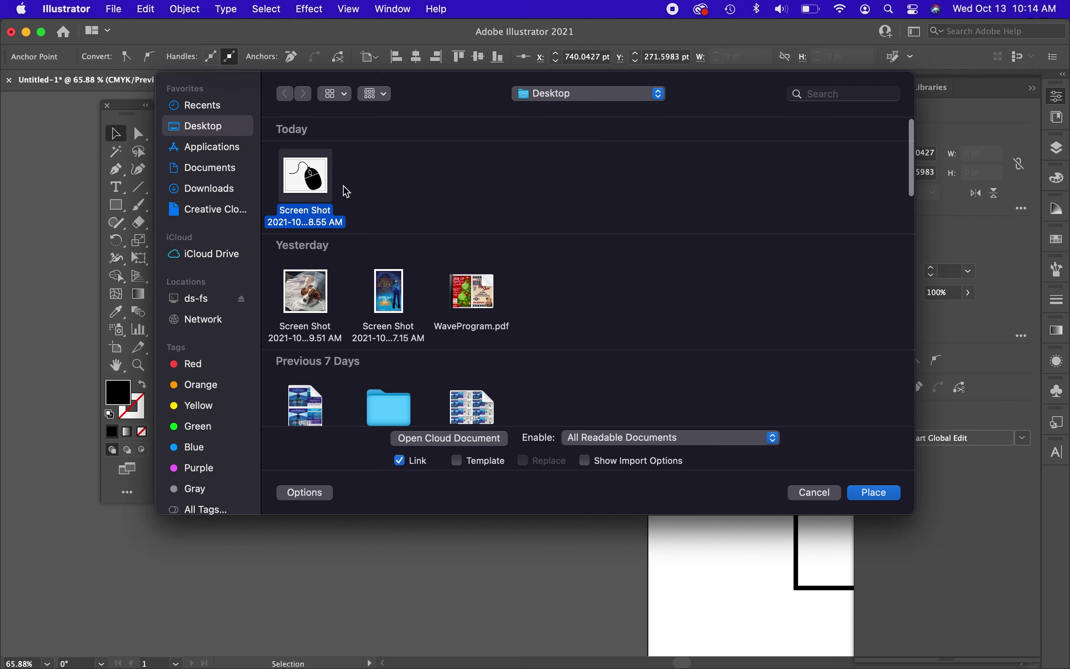
pyautogui.click(877, 497)
pyautogui.click(185, 180)
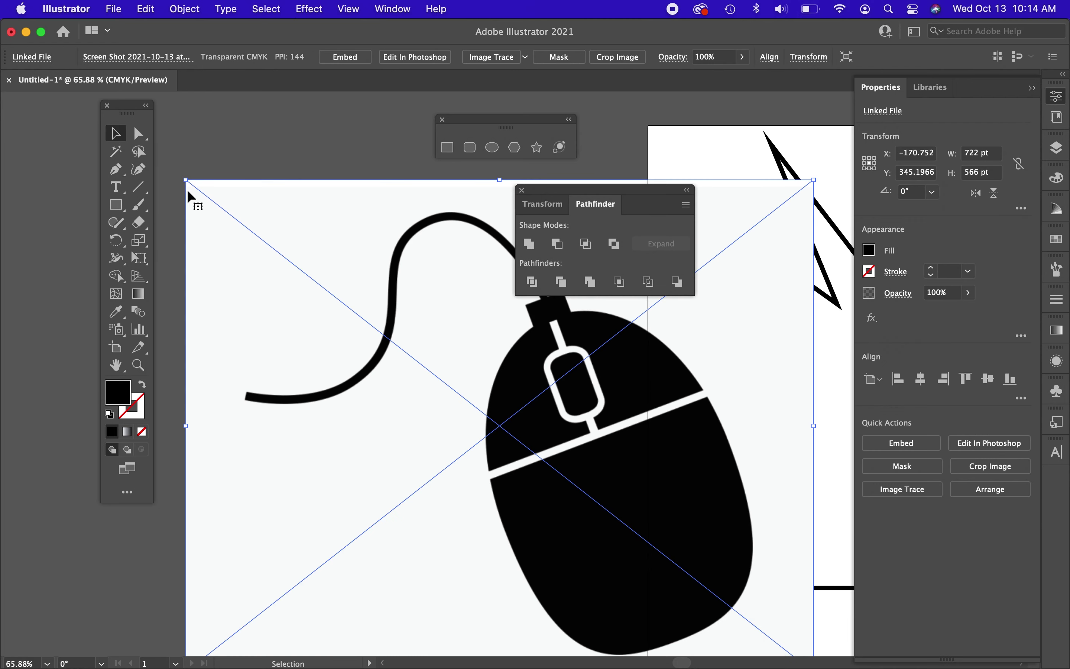
# - Shrink the mouse image to about 493 × 387 pt, move it left of the crown, and close the Pathfinder and shapes panels
pyautogui.moveTo(188, 182); pyautogui.dragTo(506, 413)
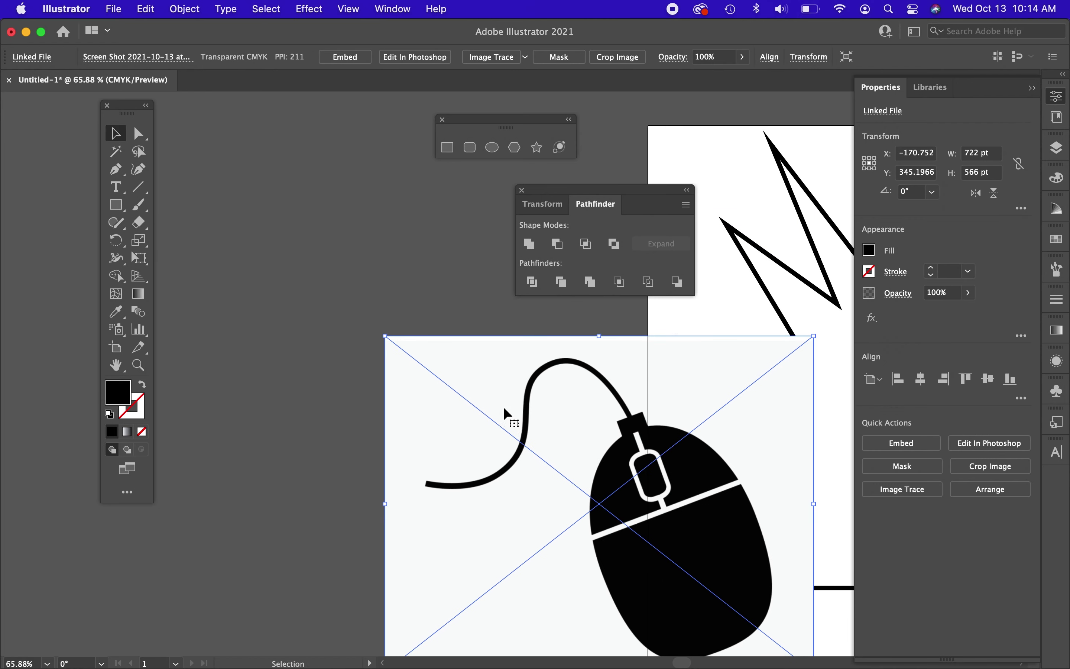
pyautogui.moveTo(613, 501); pyautogui.dragTo(405, 357)
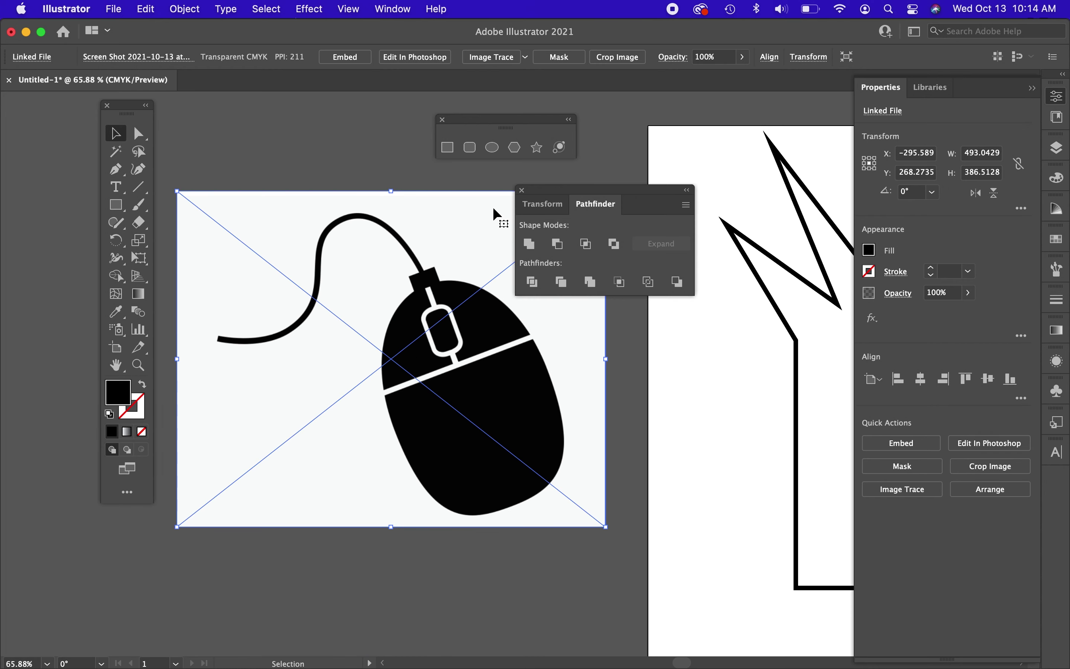
pyautogui.click(522, 190)
pyautogui.click(443, 119)
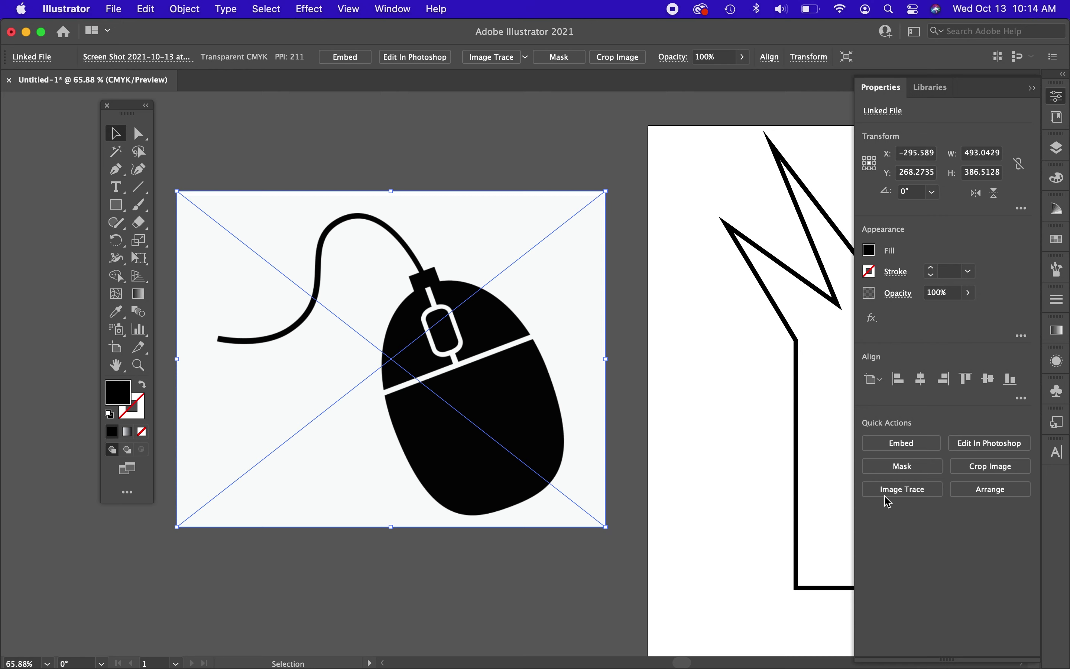
# - Trace the mouse image with the Black and White Logo preset and expand it to paths
pyautogui.click(896, 491)
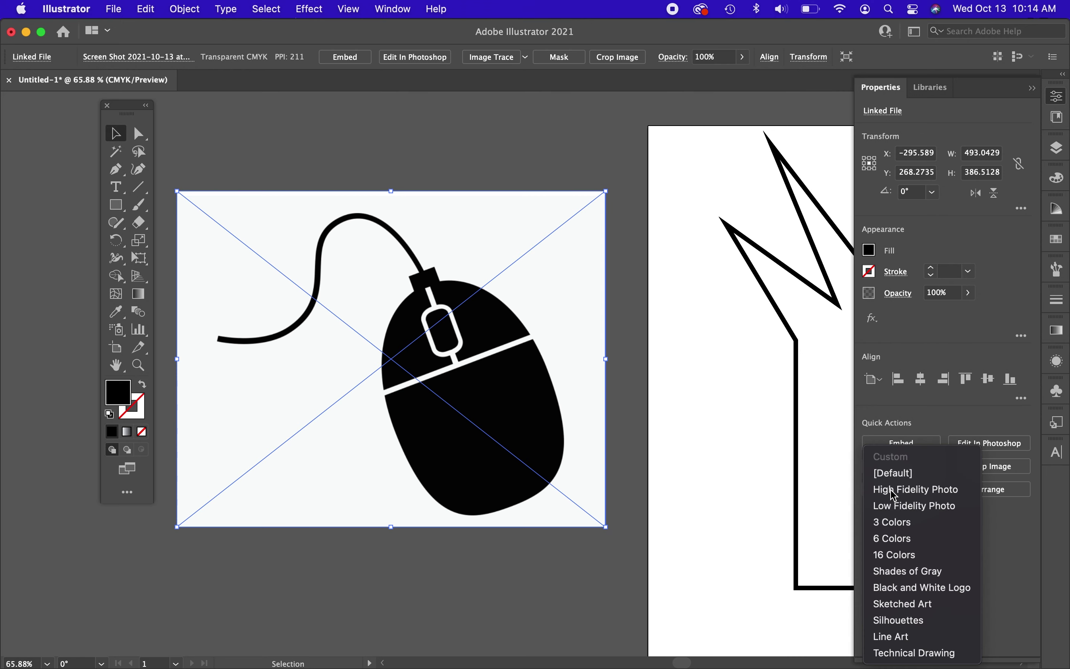
pyautogui.click(921, 591)
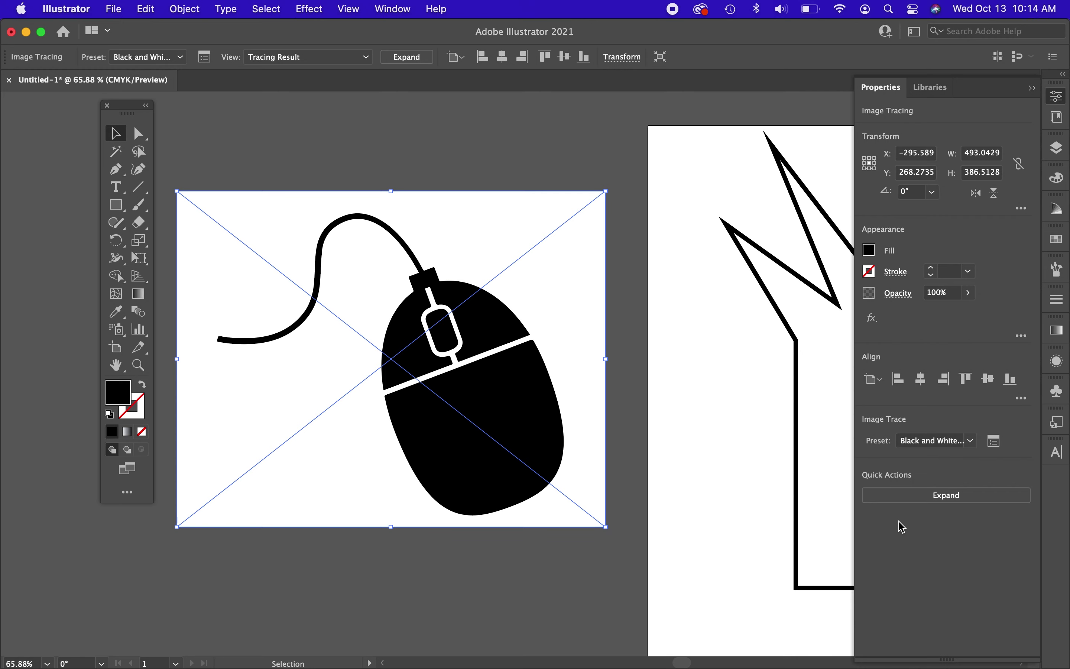
pyautogui.click(950, 497)
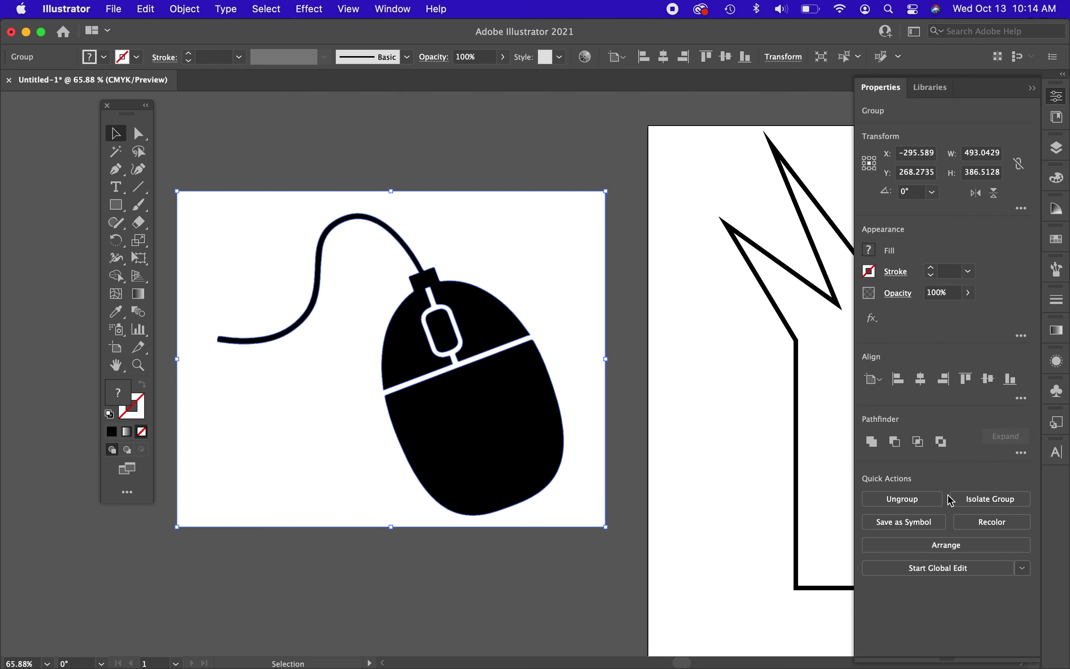
# - With Direct Selection, deselect the traced group and select the white background shape
pyautogui.click(139, 133)
pyautogui.click(322, 129)
pyautogui.click(241, 230)
# - Delete the white background, drag the lower body down-left, and pull a left-edge anchor out into a point
pyautogui.press('Delete')
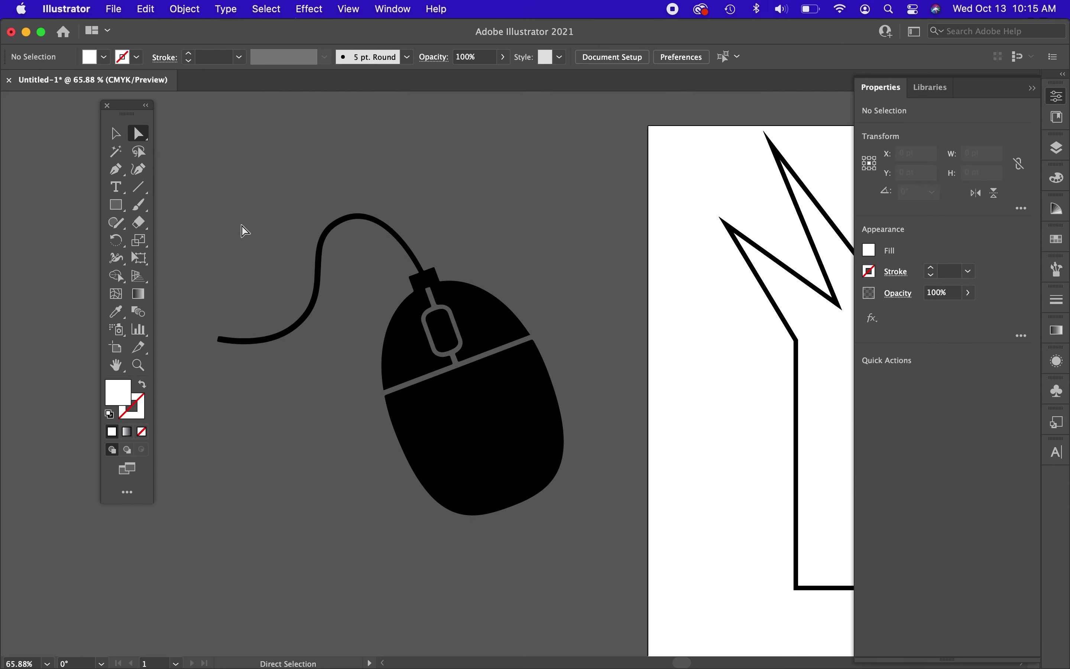
pyautogui.click(439, 443)
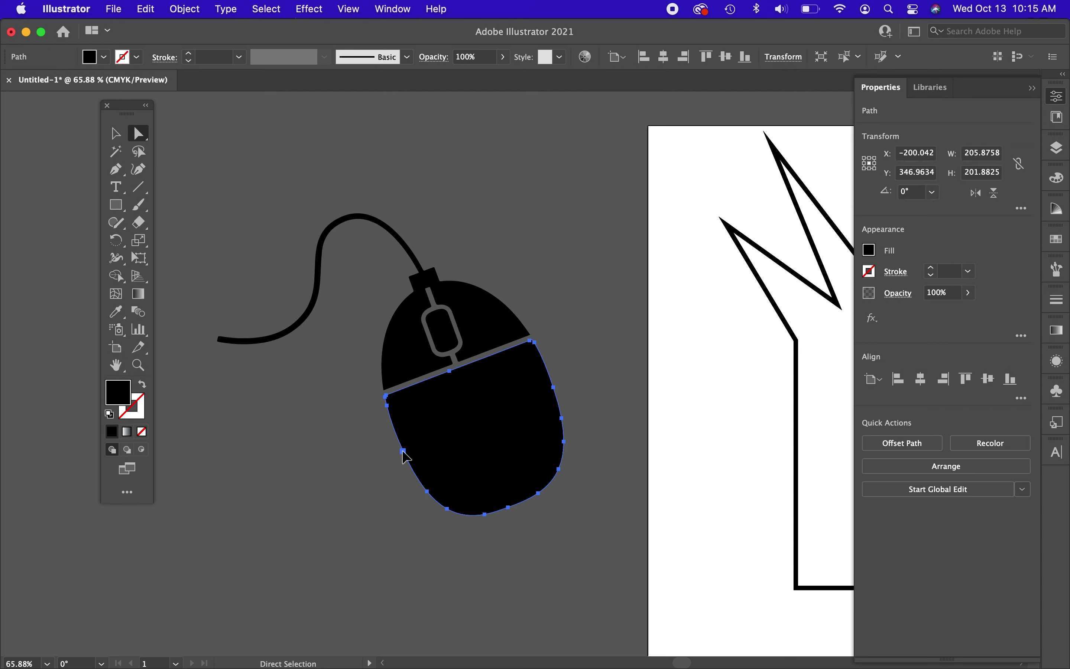
pyautogui.moveTo(408, 462); pyautogui.dragTo(305, 509)
pyautogui.click(302, 503)
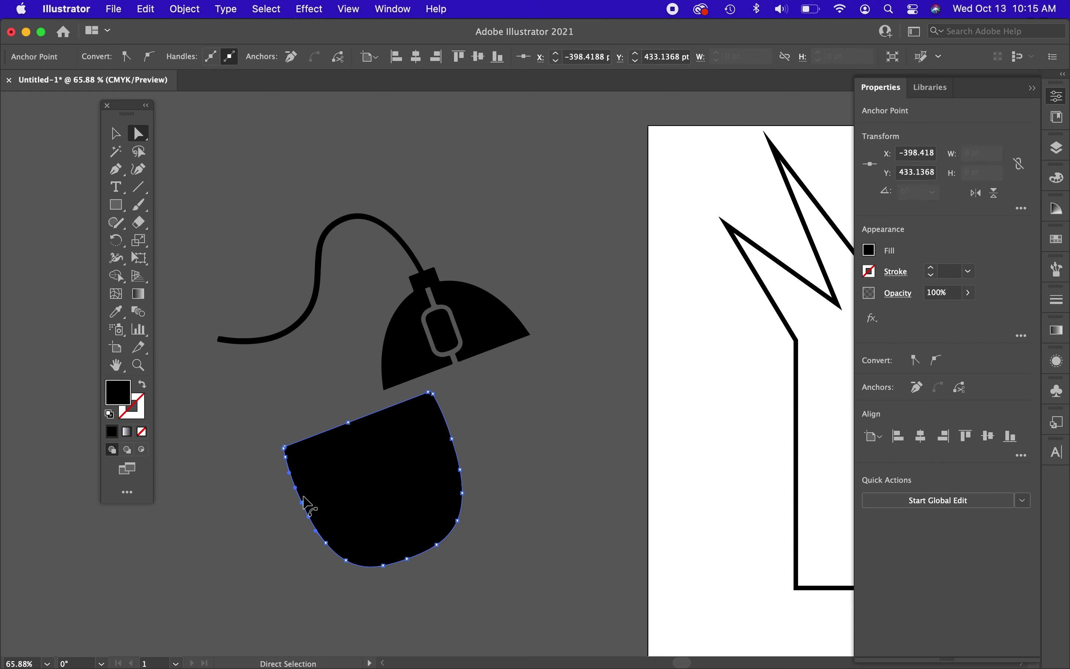
pyautogui.moveTo(300, 503); pyautogui.dragTo(236, 534)
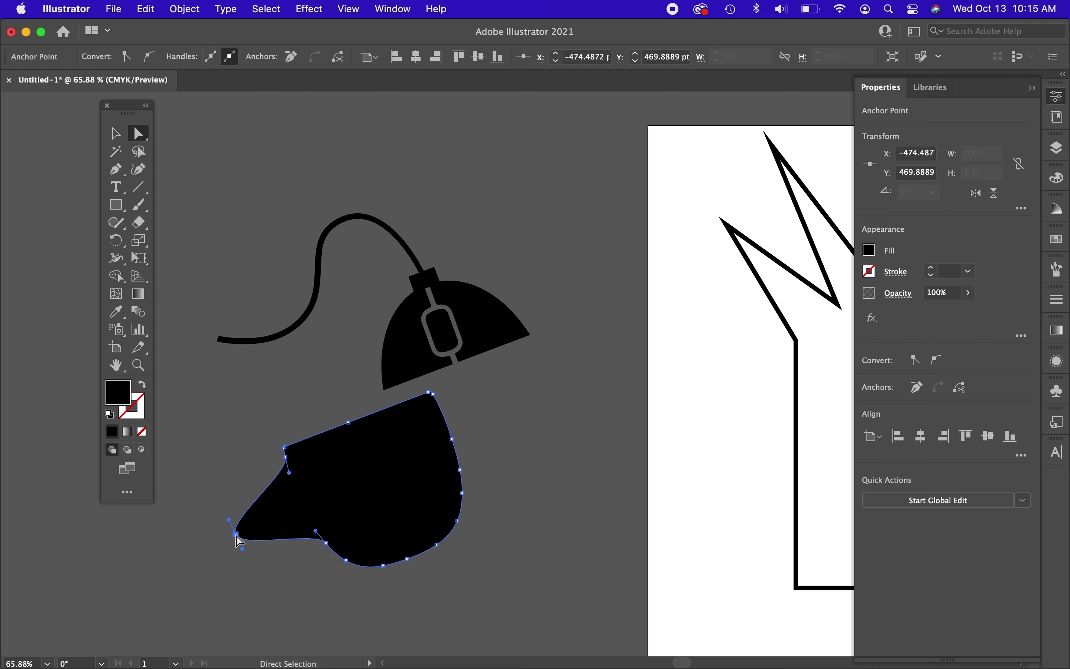